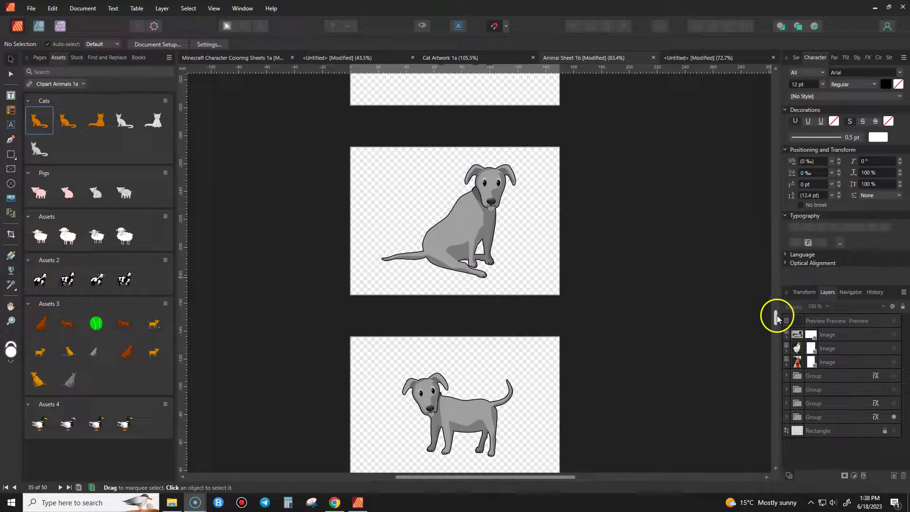
# Browse the asset library, then open and dismiss the asset category options.
pyautogui.moveTo(777, 319); pyautogui.dragTo(489, 215)
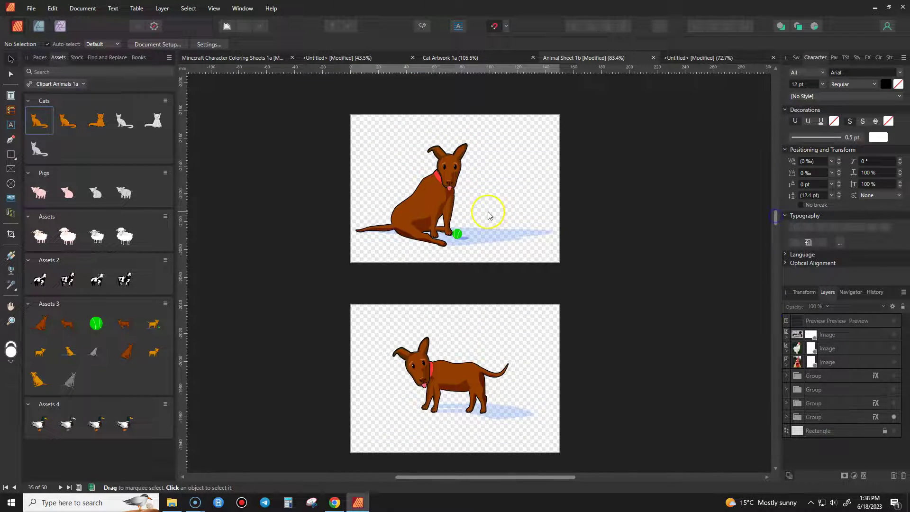
pyautogui.scroll(3, 489, 216)
pyautogui.scroll(-1, 489, 215)
pyautogui.moveTo(775, 217); pyautogui.dragTo(657, 372)
pyautogui.scroll(-3, 684, 372)
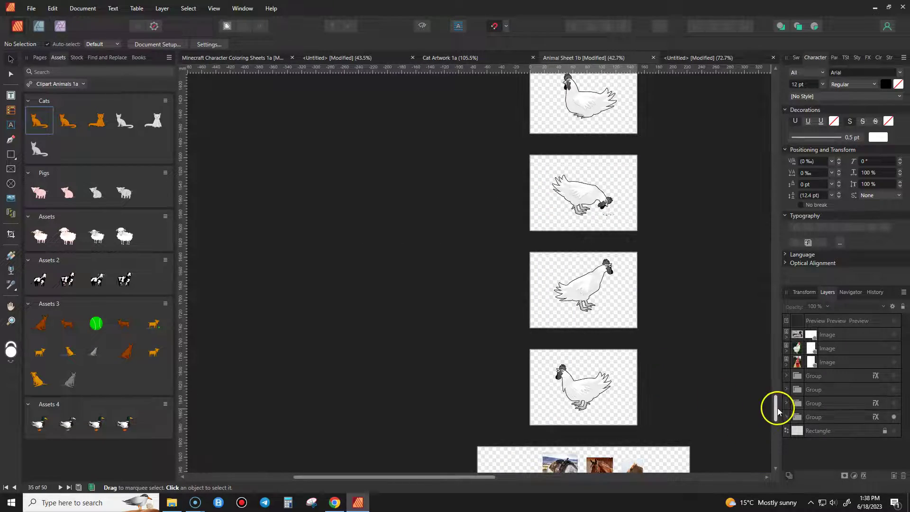
pyautogui.moveTo(777, 408); pyautogui.dragTo(781, 331)
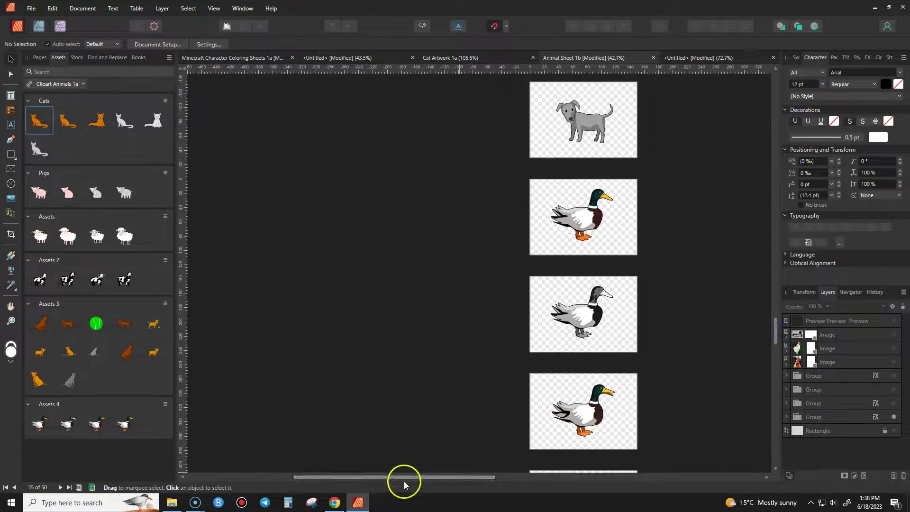
pyautogui.moveTo(404, 477); pyautogui.dragTo(508, 396)
pyautogui.scroll(-2, 473, 315)
pyautogui.scroll(1, 478, 299)
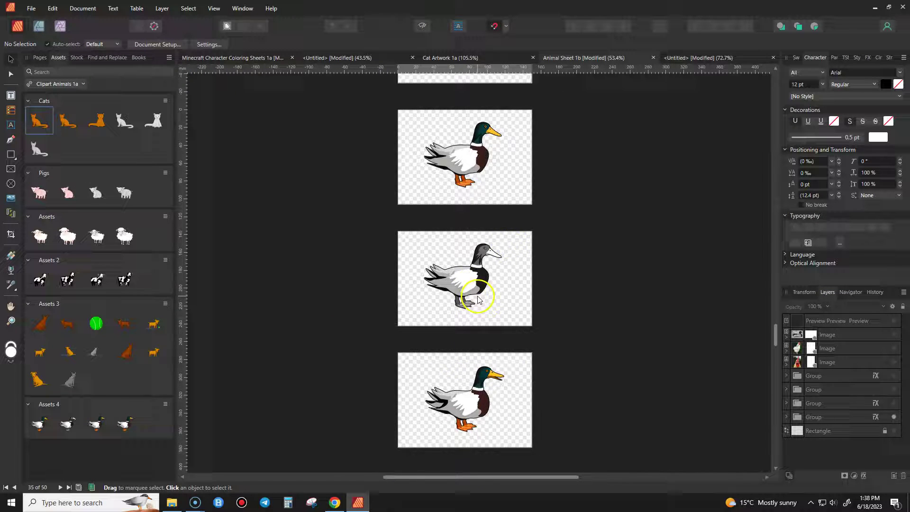
pyautogui.scroll(2, 478, 299)
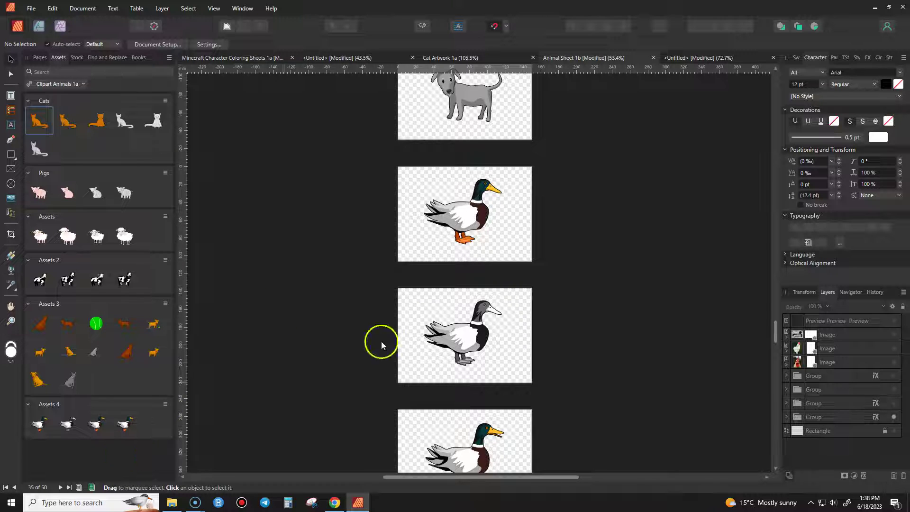
pyautogui.scroll(-3, 381, 341)
pyautogui.moveTo(776, 333); pyautogui.dragTo(775, 362)
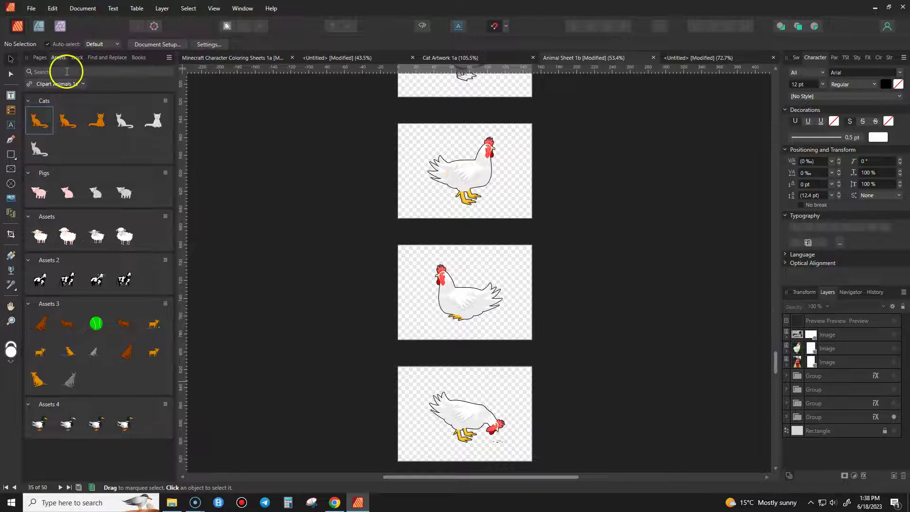
pyautogui.click(170, 58)
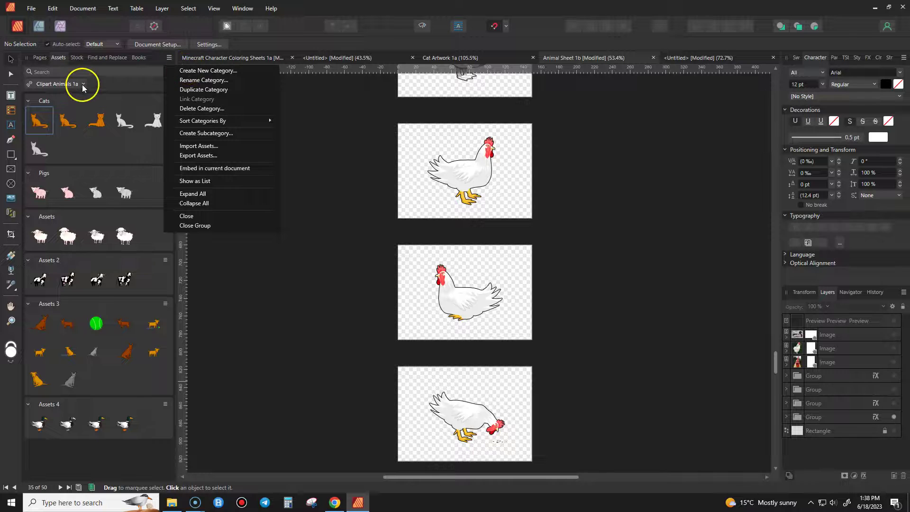
pyautogui.click(120, 81)
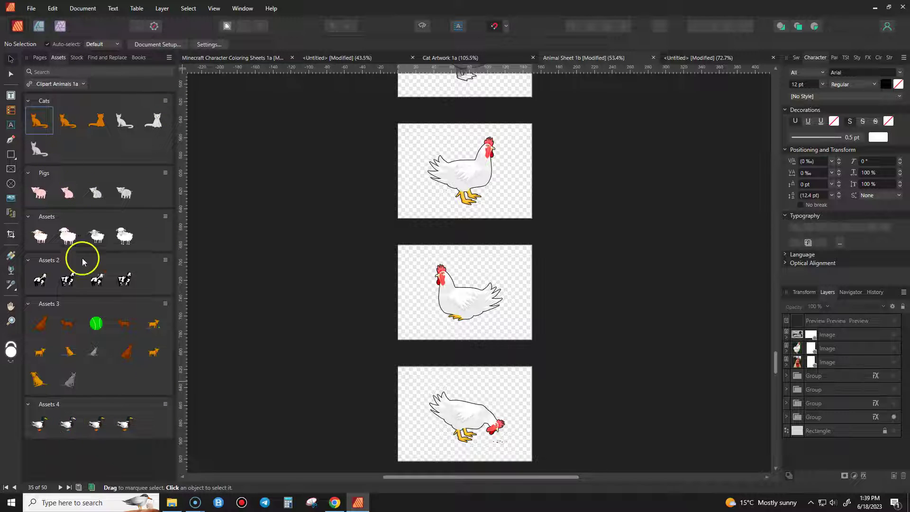
# Place the fourth sheep asset on the chicken page, then delete it again.
pyautogui.click(122, 236)
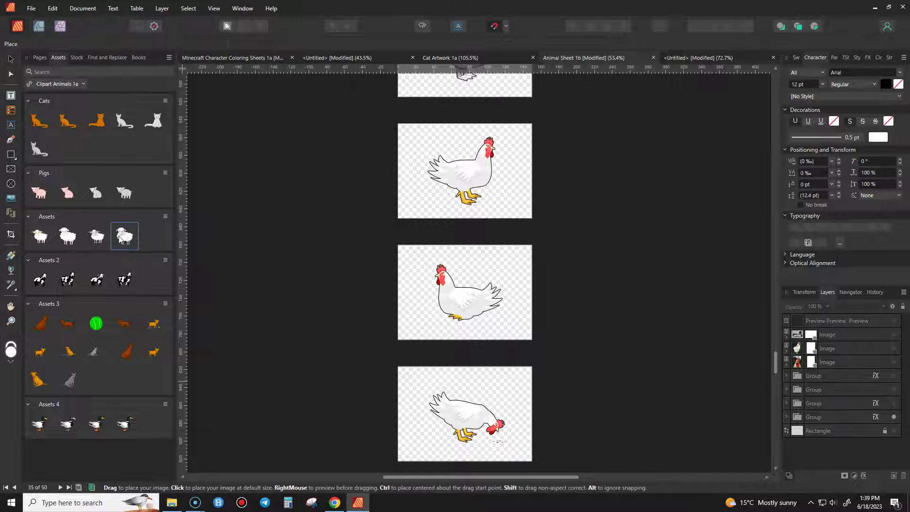
pyautogui.click(424, 192)
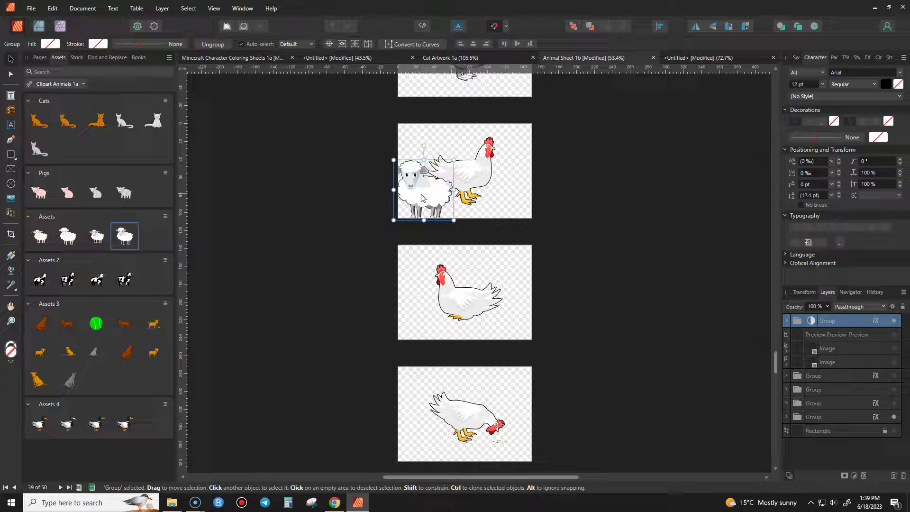
pyautogui.scroll(1, 423, 198)
pyautogui.scroll(6, 417, 254)
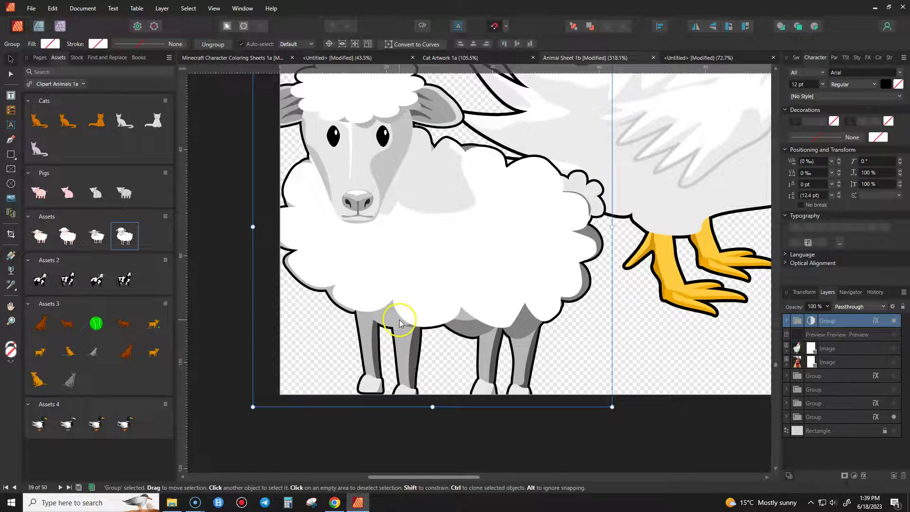
pyautogui.scroll(-3, 399, 323)
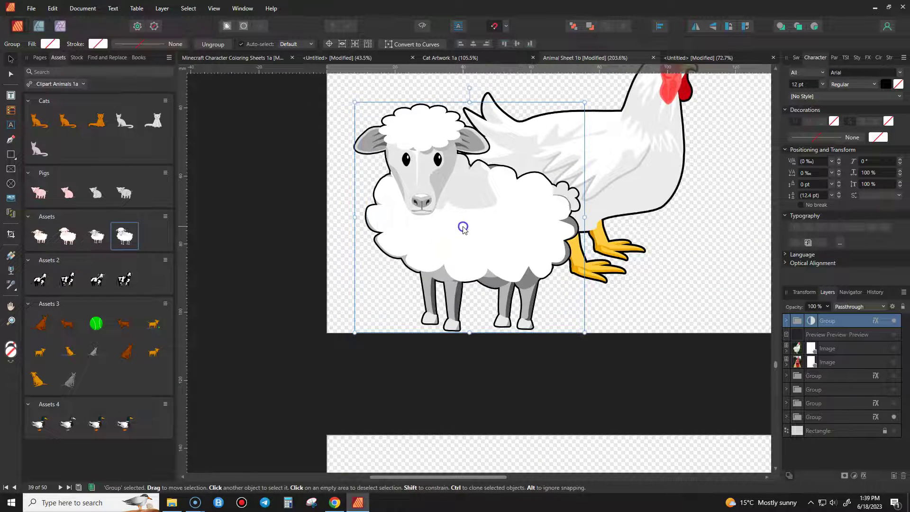
pyautogui.scroll(-4, 463, 230)
pyautogui.scroll(2, 432, 189)
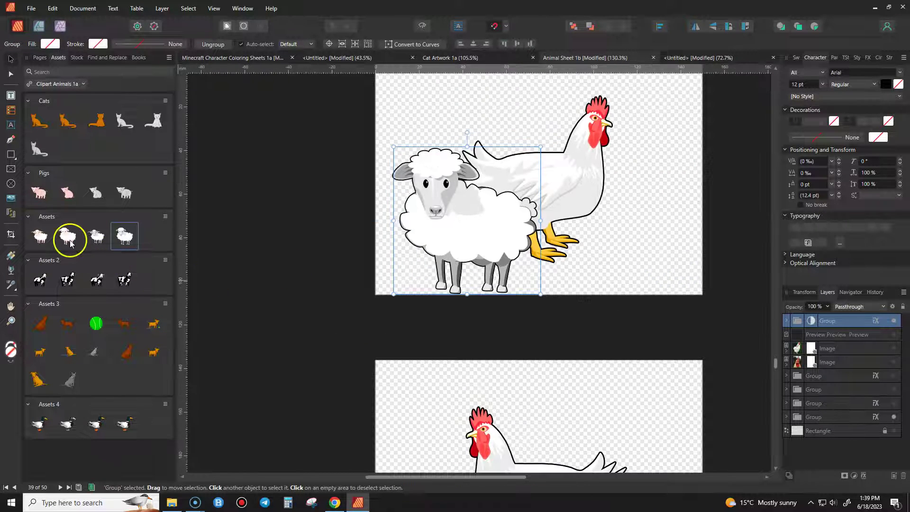
pyautogui.press('Delete')
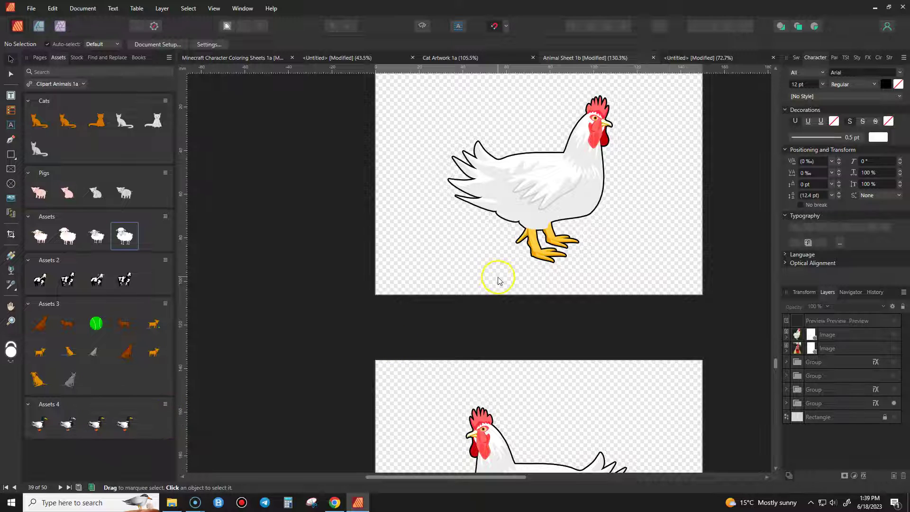
pyautogui.scroll(2, 497, 280)
pyautogui.moveTo(776, 351); pyautogui.dragTo(776, 358)
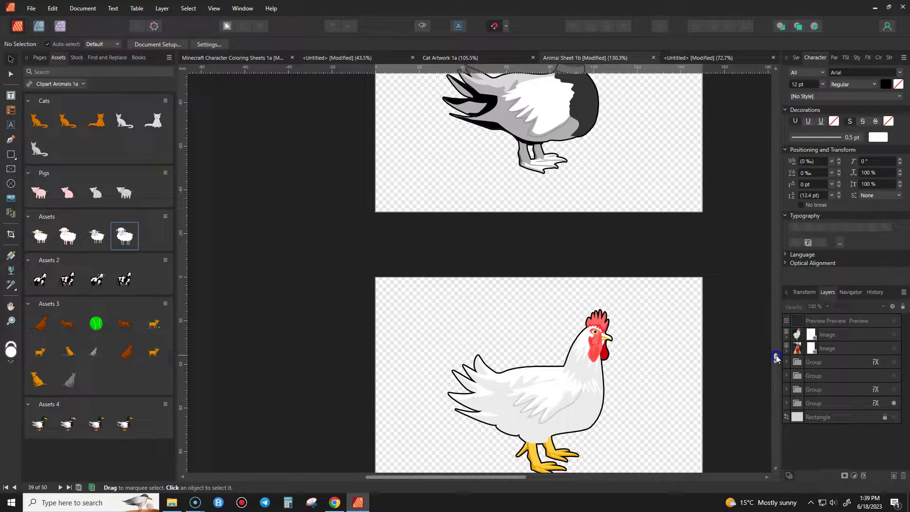
pyautogui.scroll(-4, 701, 350)
pyautogui.scroll(-2, 700, 349)
pyautogui.moveTo(365, 477); pyautogui.dragTo(506, 476)
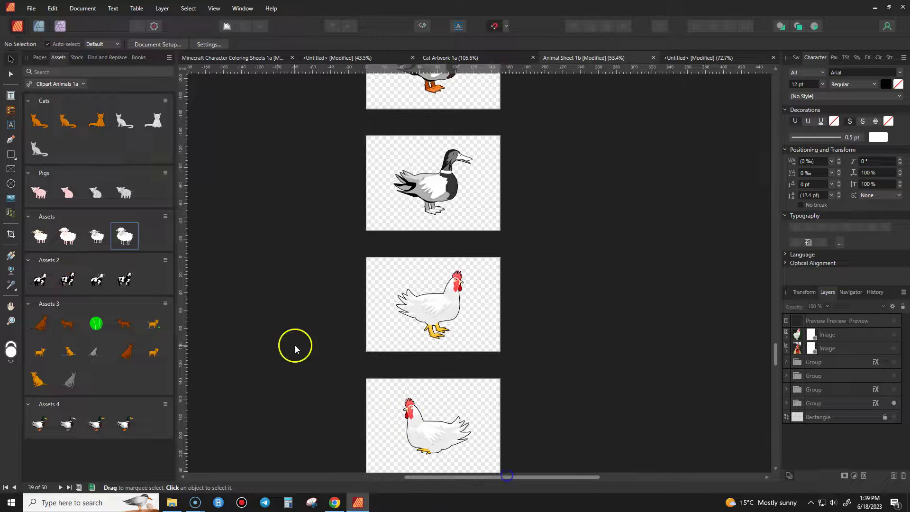
# Create subcategory Assets 5 in Clipart Animals 1a and drag the chicken group into it.
pyautogui.click(170, 58)
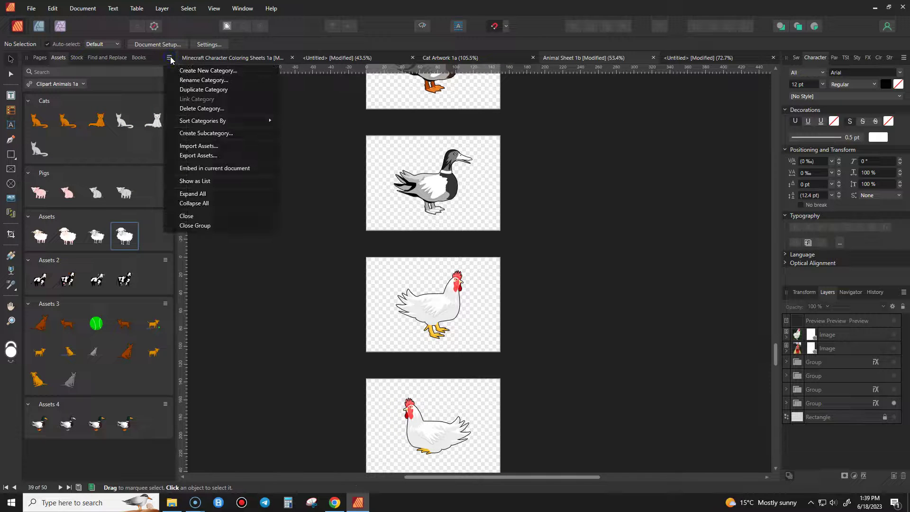
pyautogui.click(205, 135)
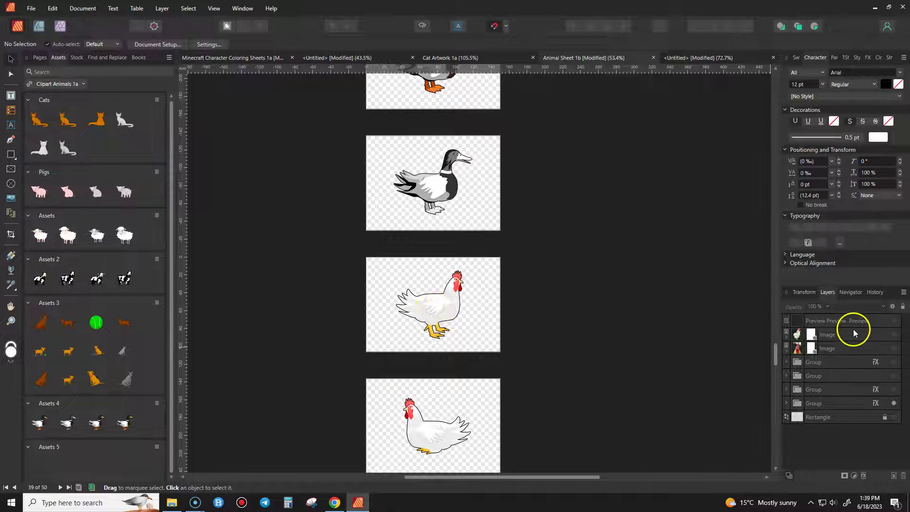
pyautogui.moveTo(444, 310); pyautogui.dragTo(110, 451)
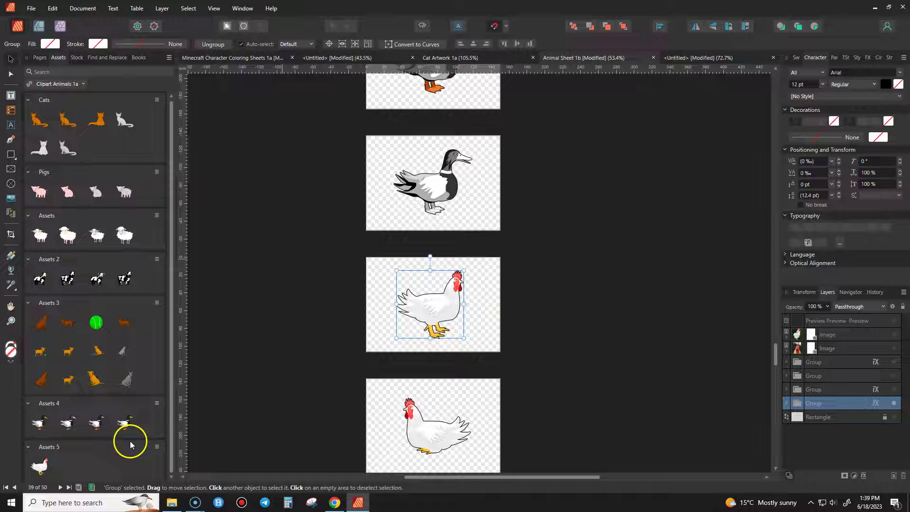
pyautogui.scroll(15, 415, 329)
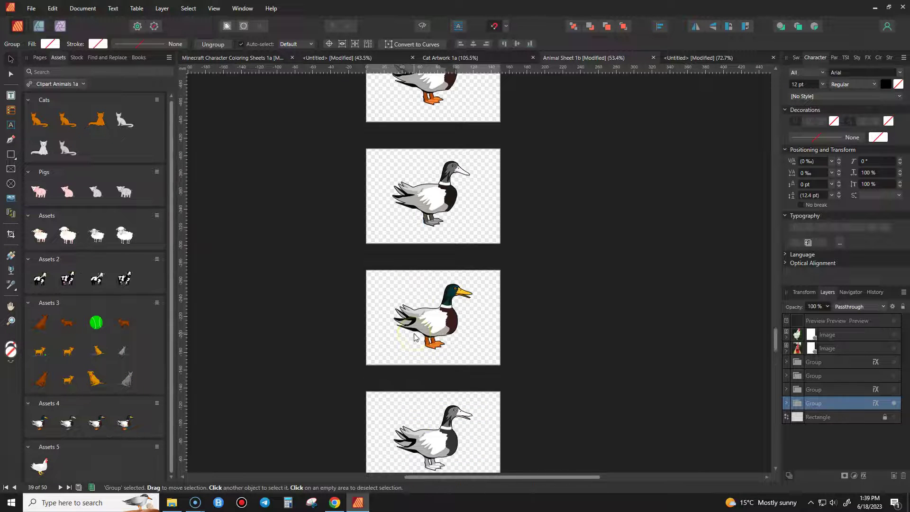
pyautogui.moveTo(775, 327); pyautogui.dragTo(775, 246)
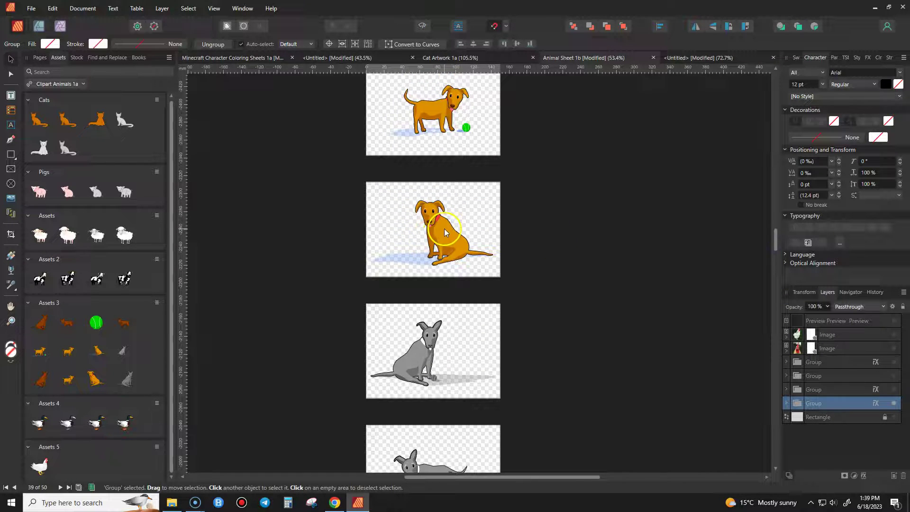
# Select the sitting orange dog, move its Curve layer, and marquee-select the dog with its shadow.
pyautogui.scroll(5, 443, 229)
pyautogui.click(345, 295)
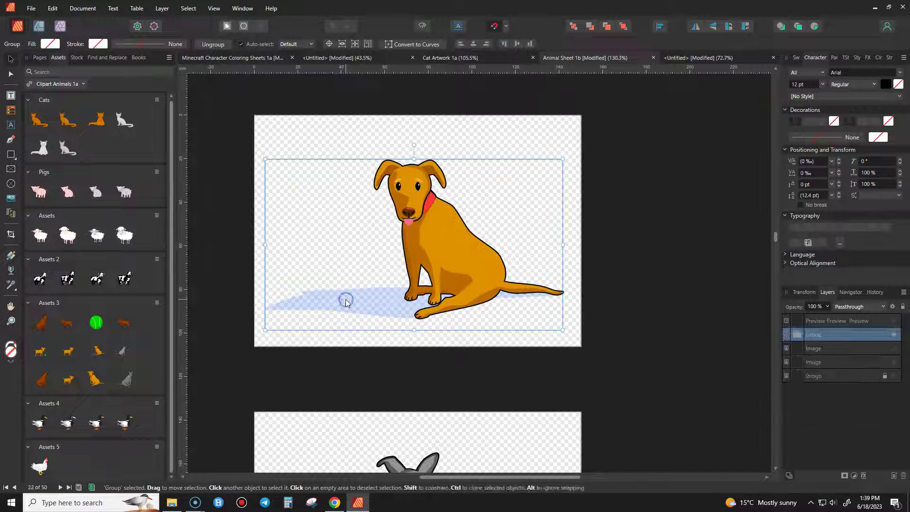
pyautogui.click(786, 335)
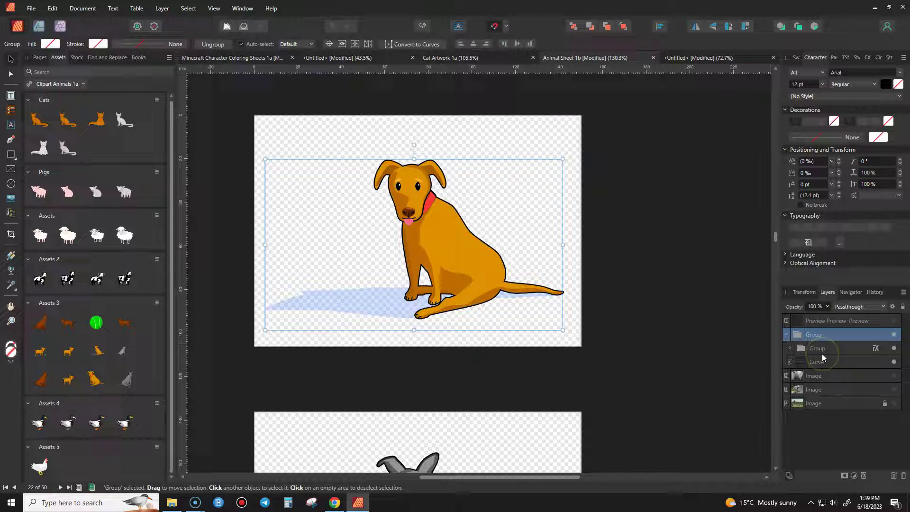
pyautogui.click(786, 335)
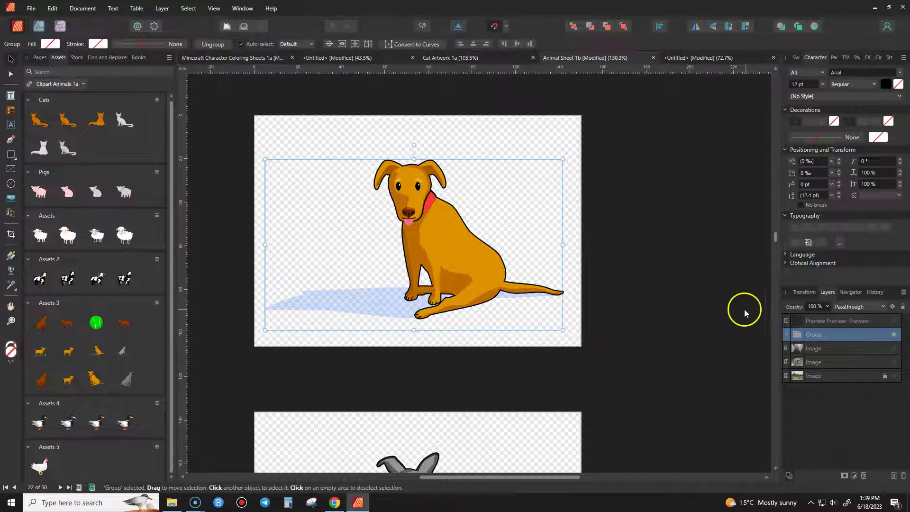
pyautogui.click(786, 338)
pyautogui.moveTo(803, 359); pyautogui.dragTo(812, 333)
pyautogui.click(719, 376)
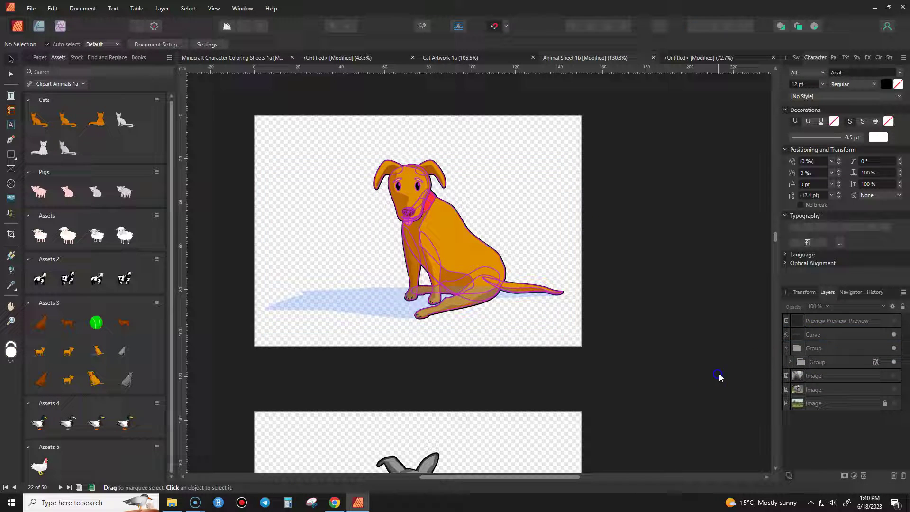
pyautogui.click(454, 256)
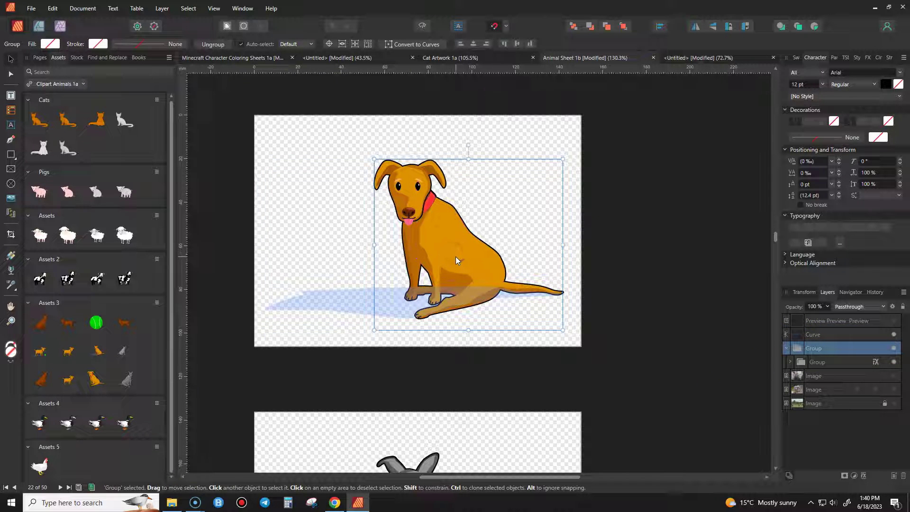
pyautogui.moveTo(208, 119); pyautogui.dragTo(680, 365)
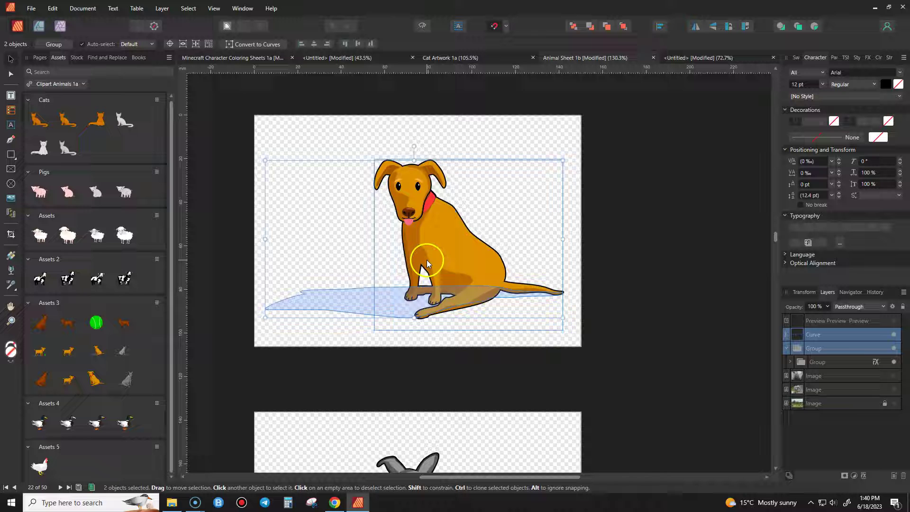
# Add the dog and shadow to Assets 3, then test-place and delete the shadow asset.
pyautogui.moveTo(429, 260); pyautogui.dragTo(142, 323)
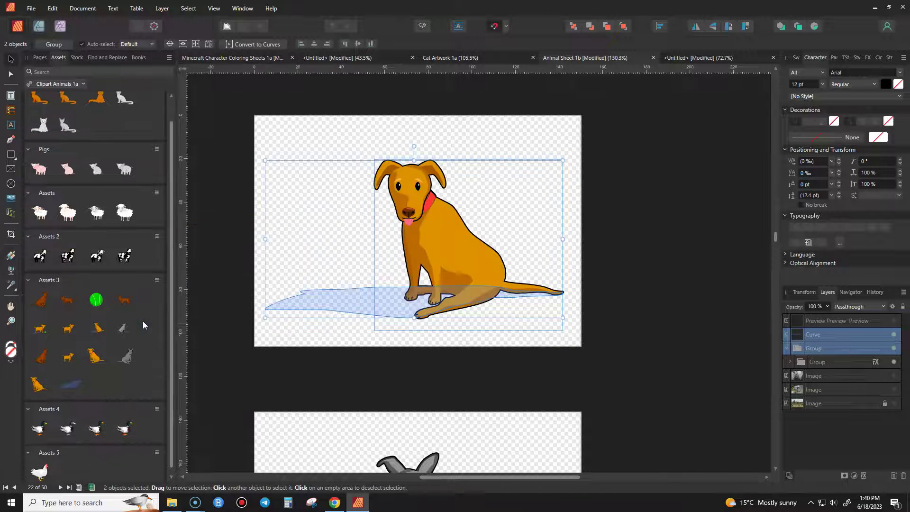
pyautogui.moveTo(70, 389); pyautogui.dragTo(309, 211)
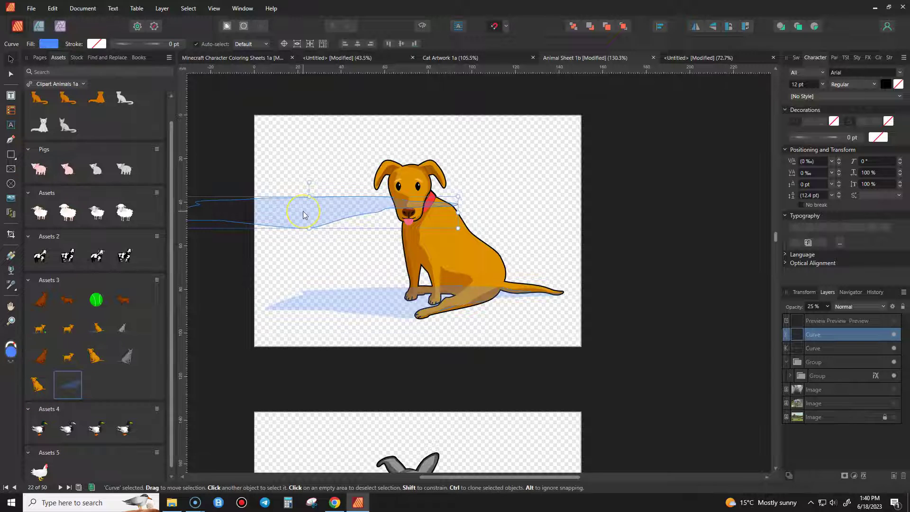
pyautogui.press('Delete')
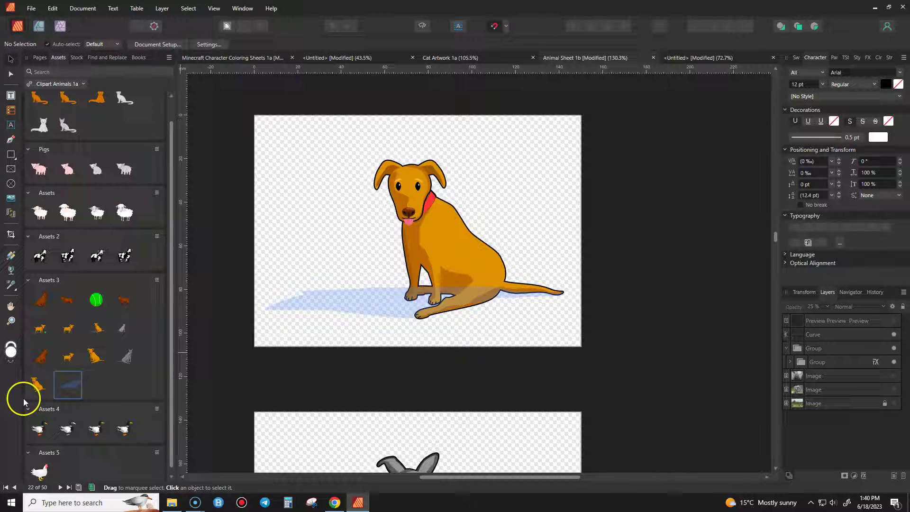
# Move the shadow Curve into the dog's group and add the combined group to Assets 3.
pyautogui.click(37, 382)
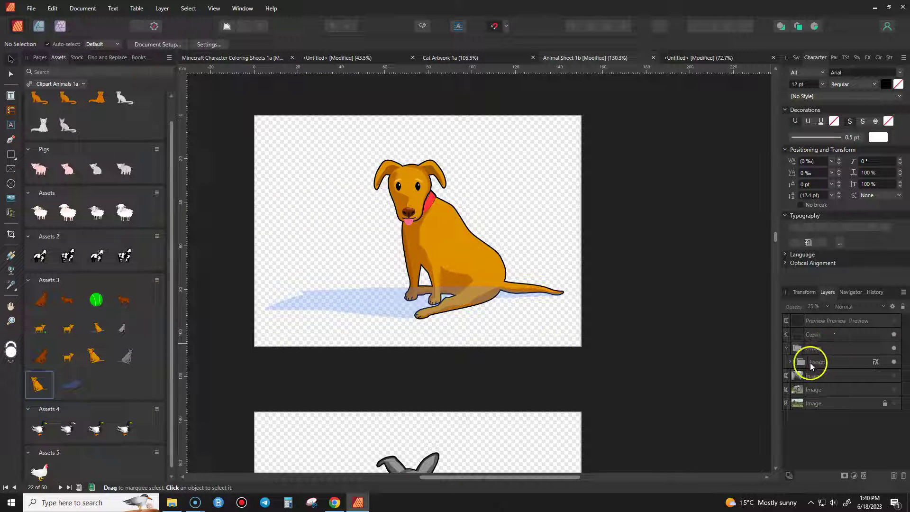
pyautogui.moveTo(811, 364); pyautogui.dragTo(813, 351)
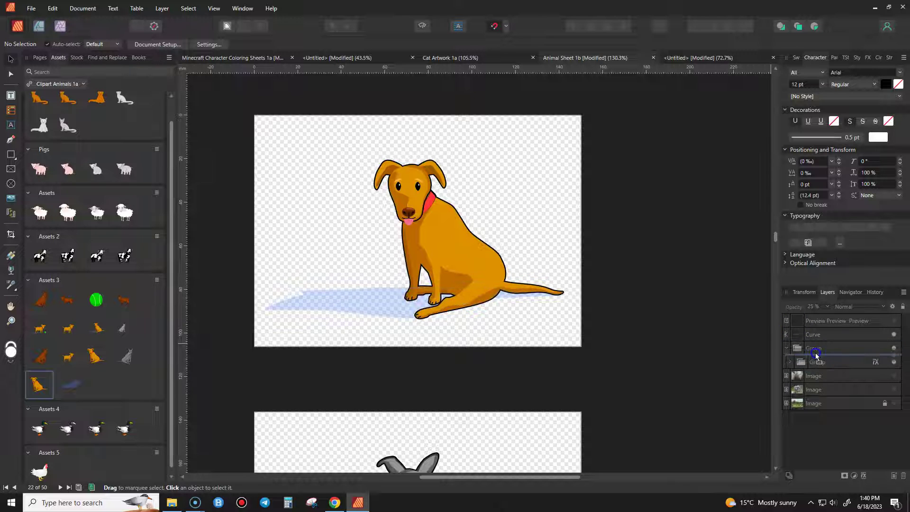
pyautogui.click(829, 335)
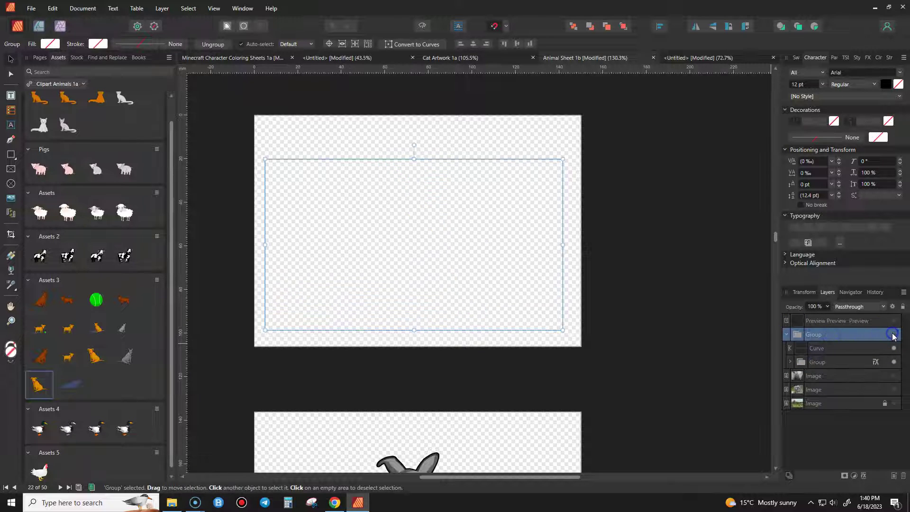
pyautogui.moveTo(425, 233); pyautogui.dragTo(362, 226)
pyautogui.press('Escape')
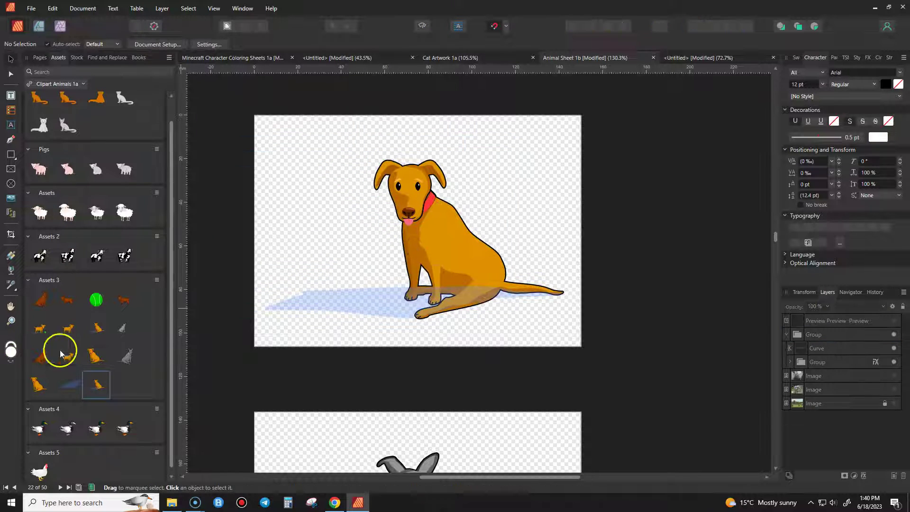
pyautogui.scroll(-1, 95, 426)
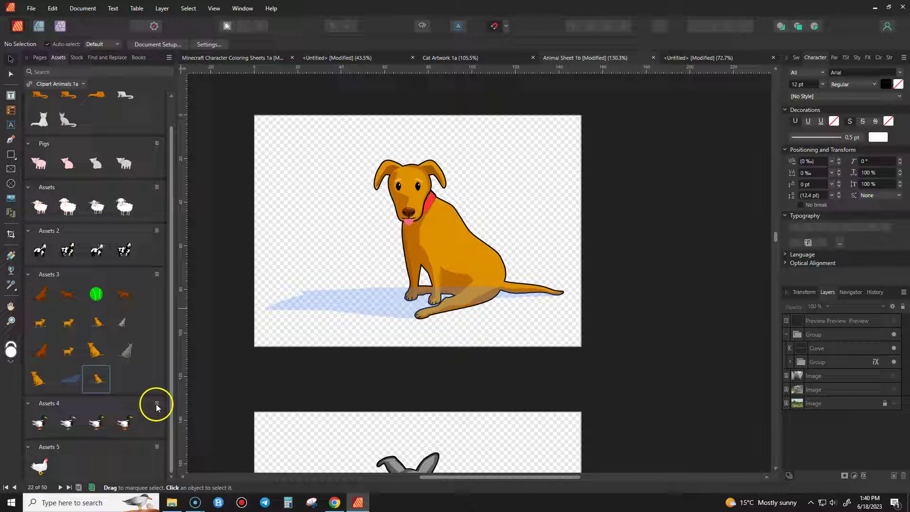
# Rename the generic 'Assets' subcategory containing the sheep to 'Sheep'.
pyautogui.scroll(1, 145, 327)
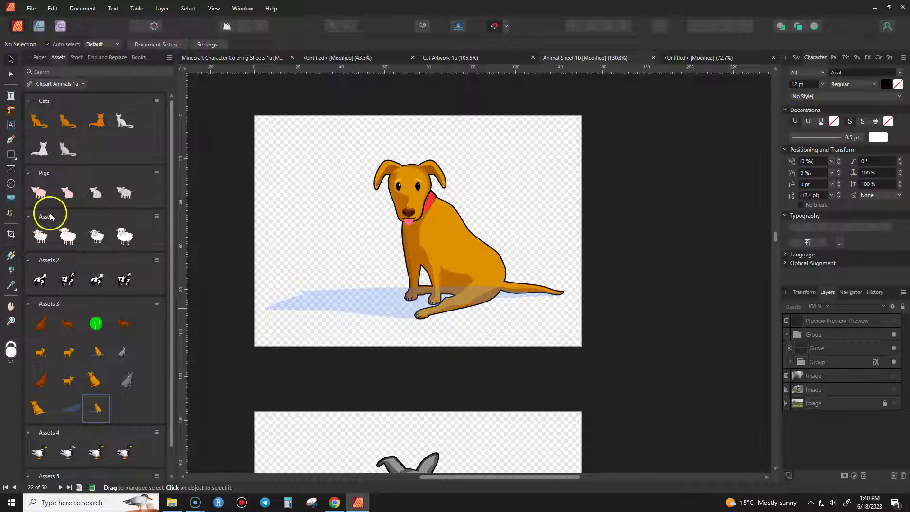
pyautogui.click(156, 217)
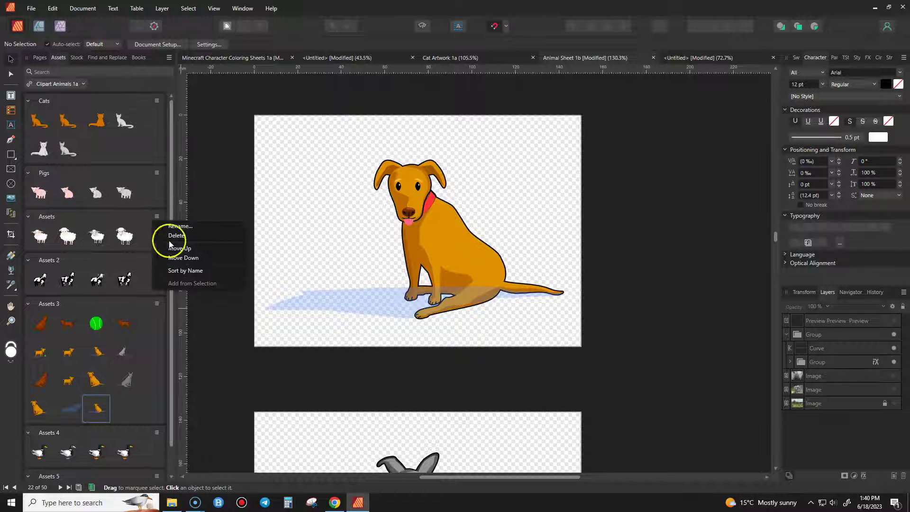
pyautogui.click(171, 232)
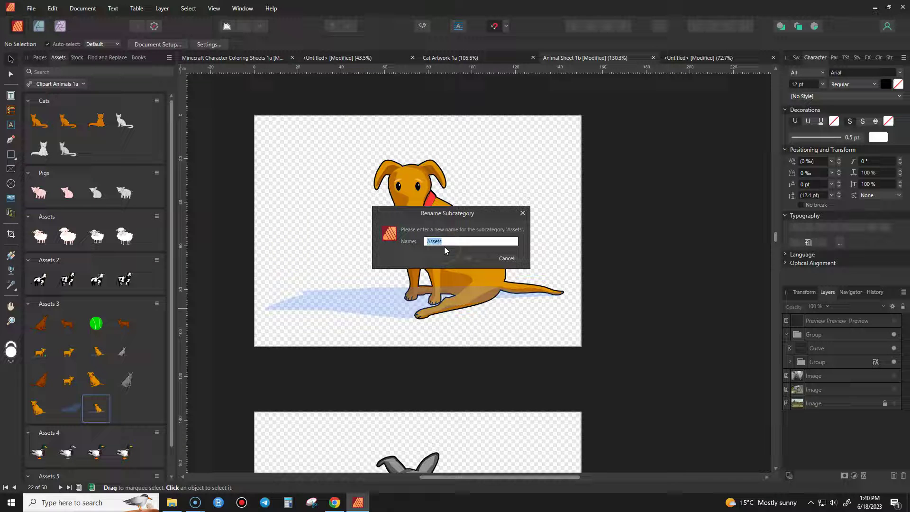
pyautogui.press('Return')
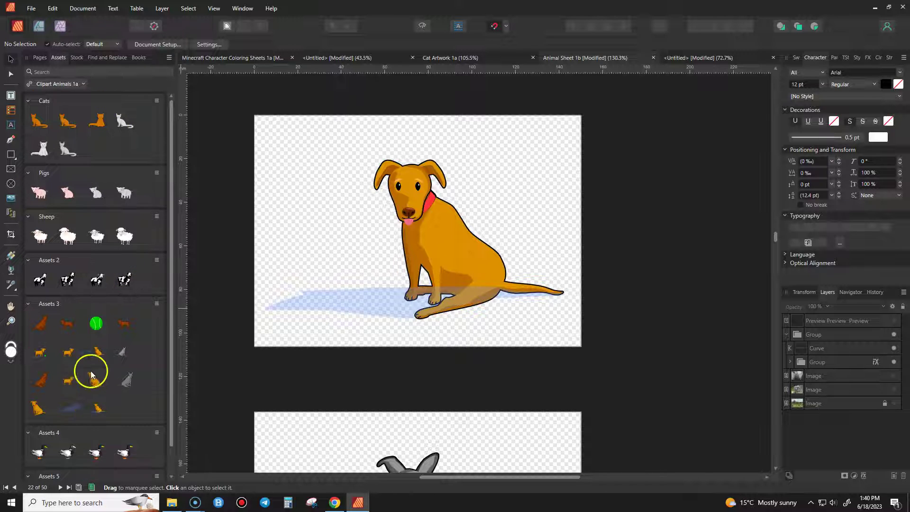
pyautogui.scroll(-1, 87, 368)
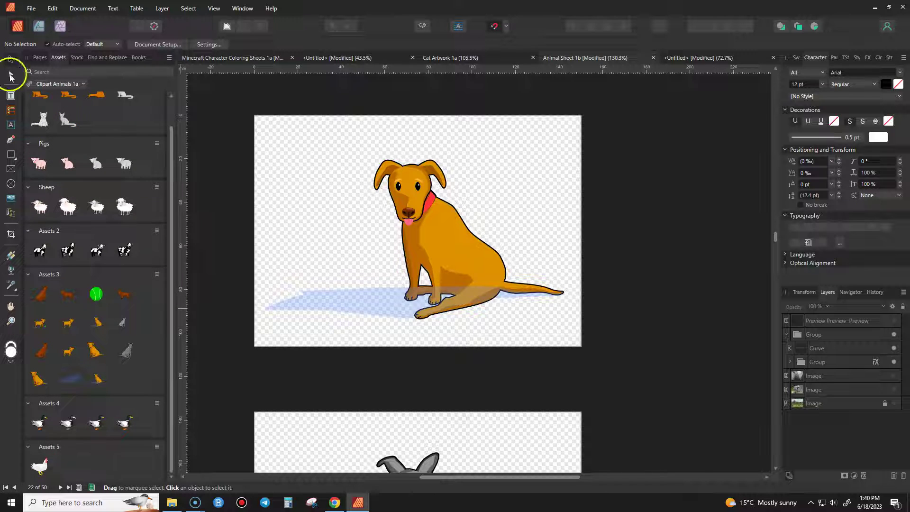
pyautogui.click(32, 9)
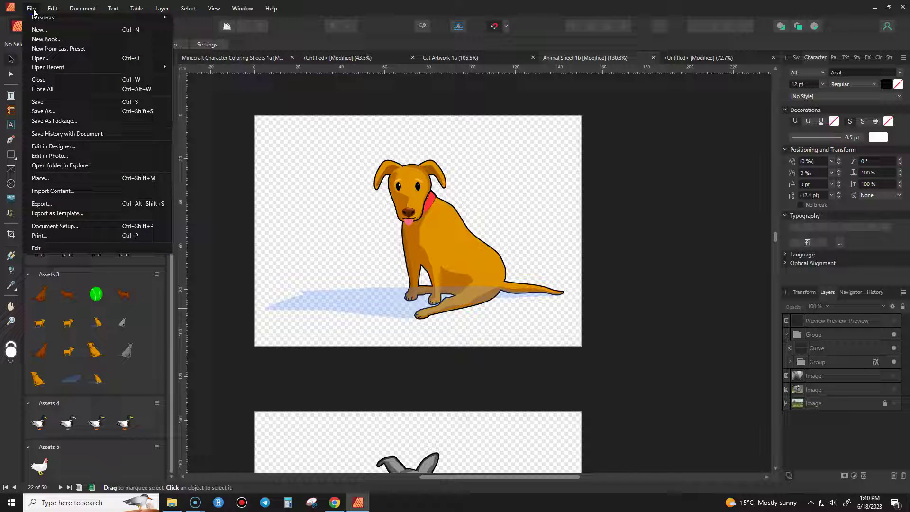
pyautogui.click(33, 9)
pyautogui.click(34, 10)
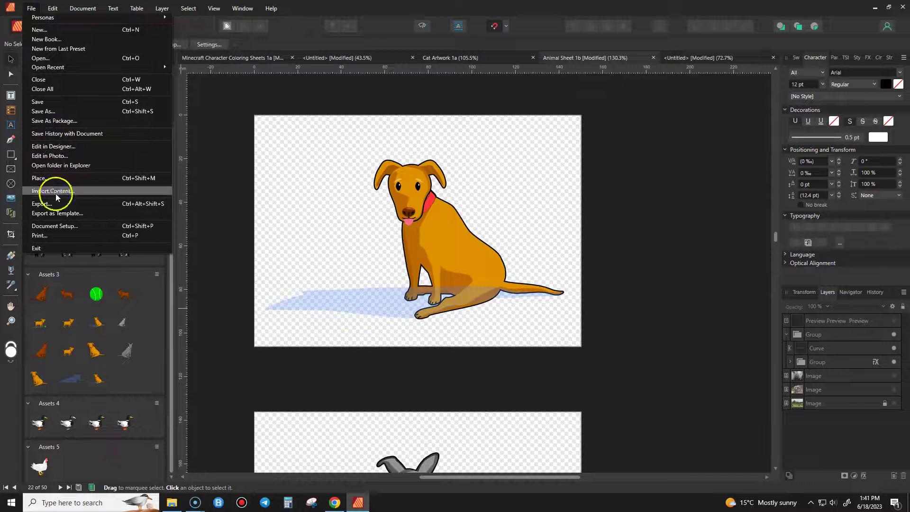
pyautogui.click(203, 118)
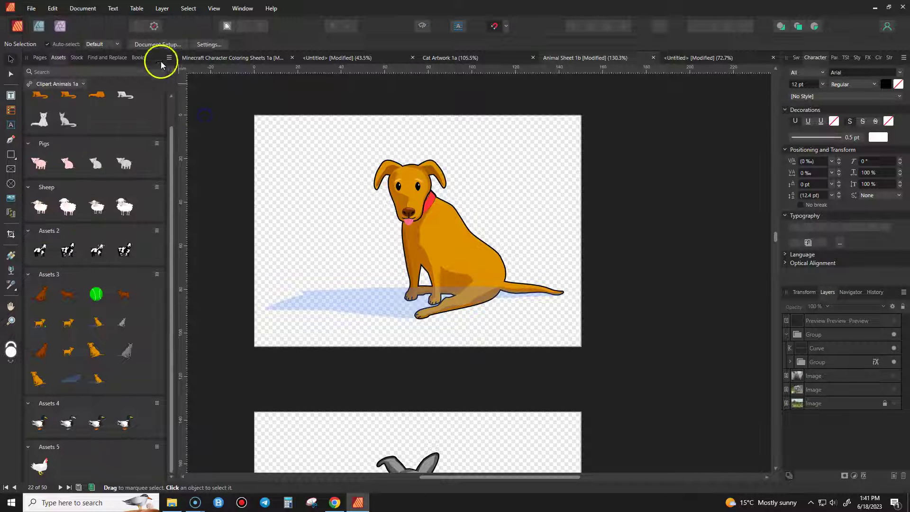
pyautogui.click(169, 58)
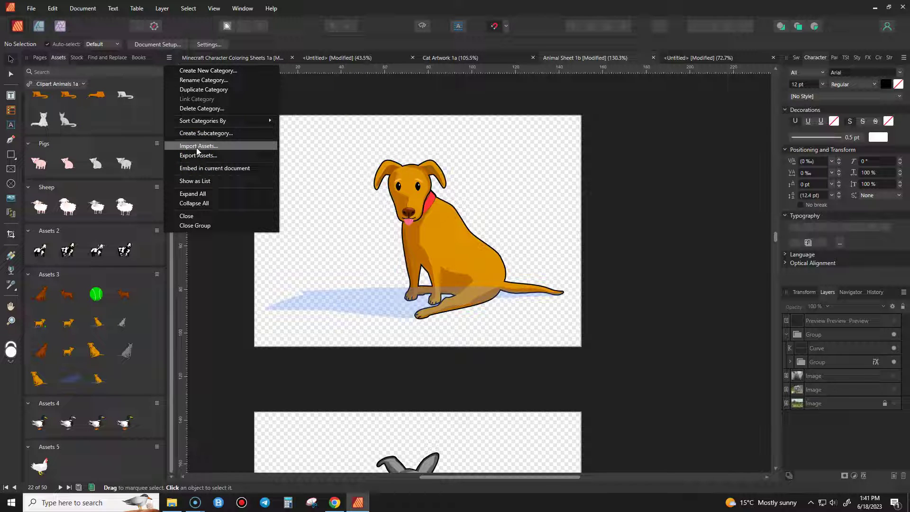
pyautogui.click(186, 147)
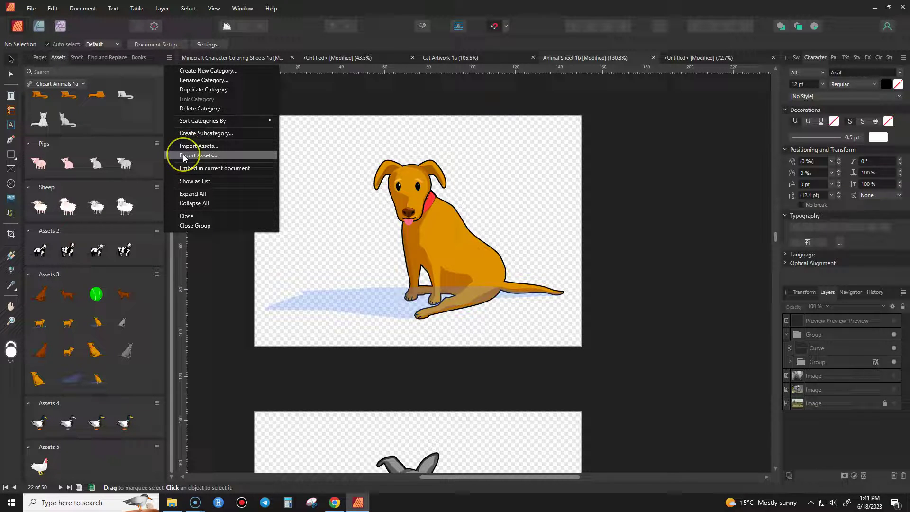
pyautogui.click(184, 157)
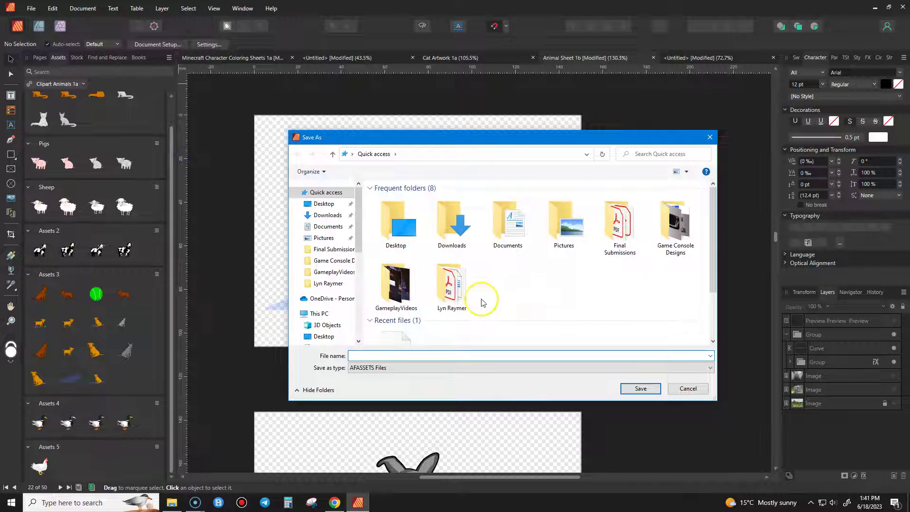
pyautogui.scroll(-2, 486, 299)
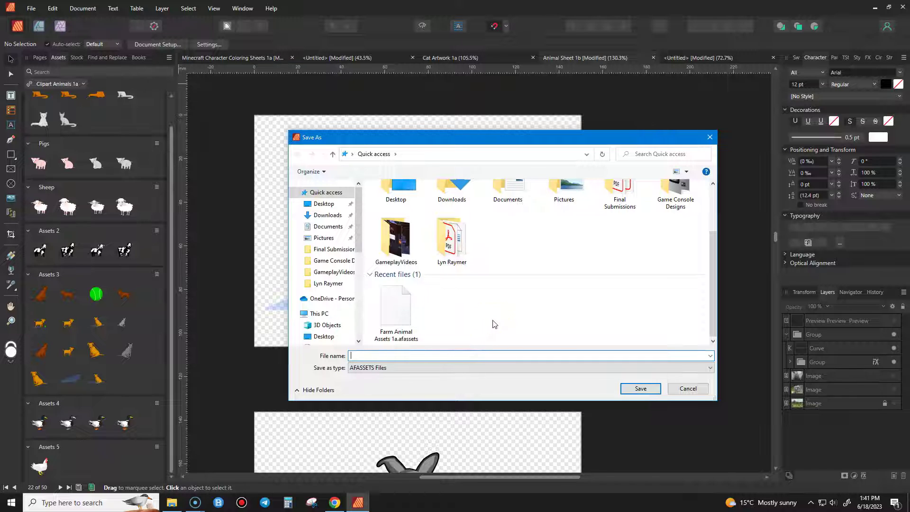
pyautogui.click(406, 310)
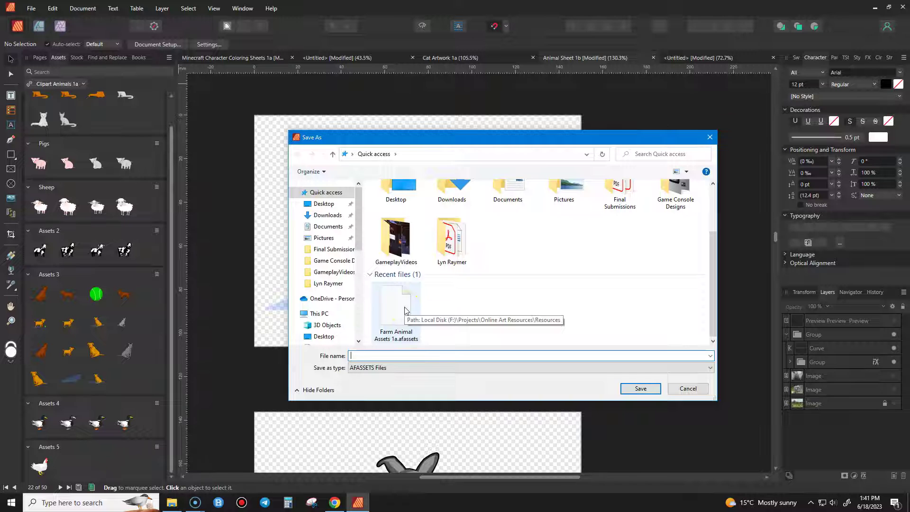
pyautogui.click(670, 387)
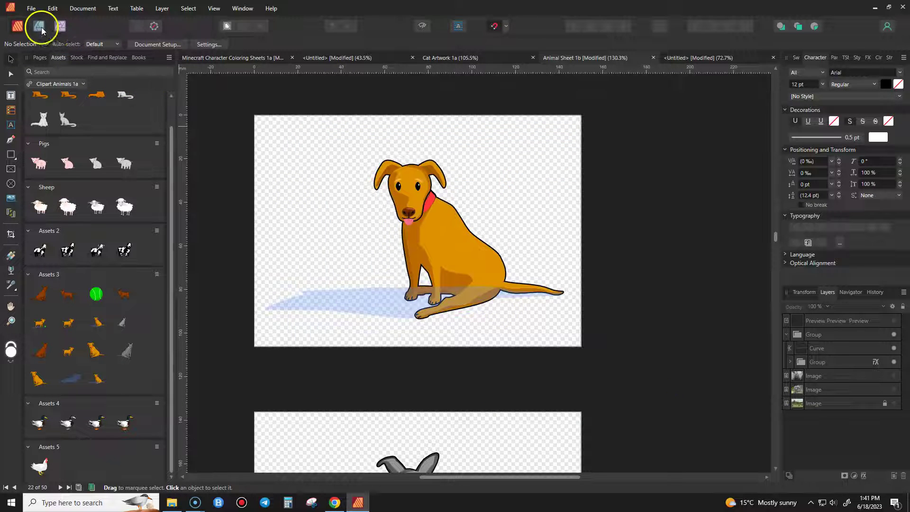
# Switch among the Designer, Photo and Publisher personas to check the Clipart Animals 1a assets, ending in Publisher.
pyautogui.click(40, 27)
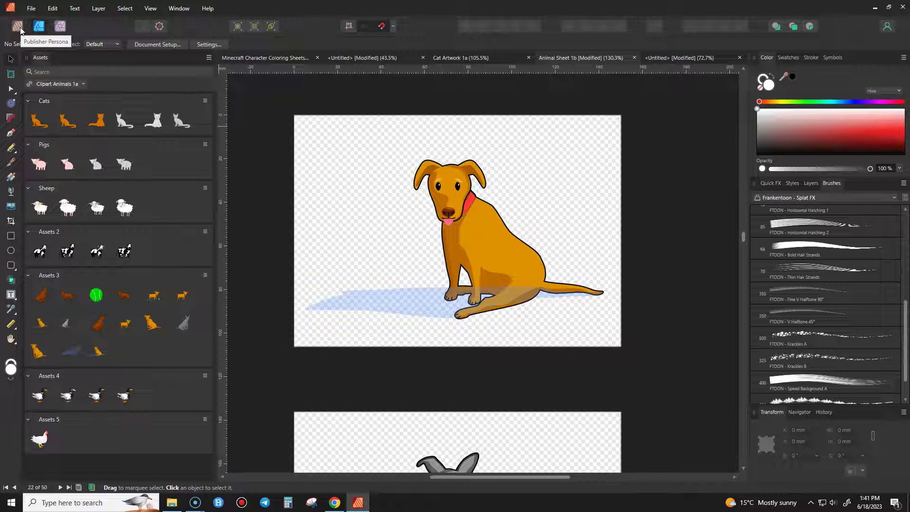
pyautogui.click(60, 26)
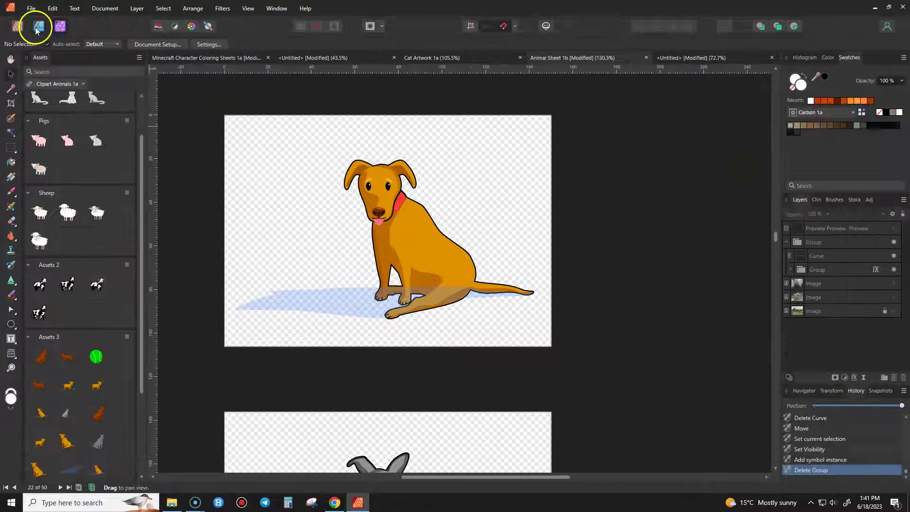
pyautogui.click(36, 30)
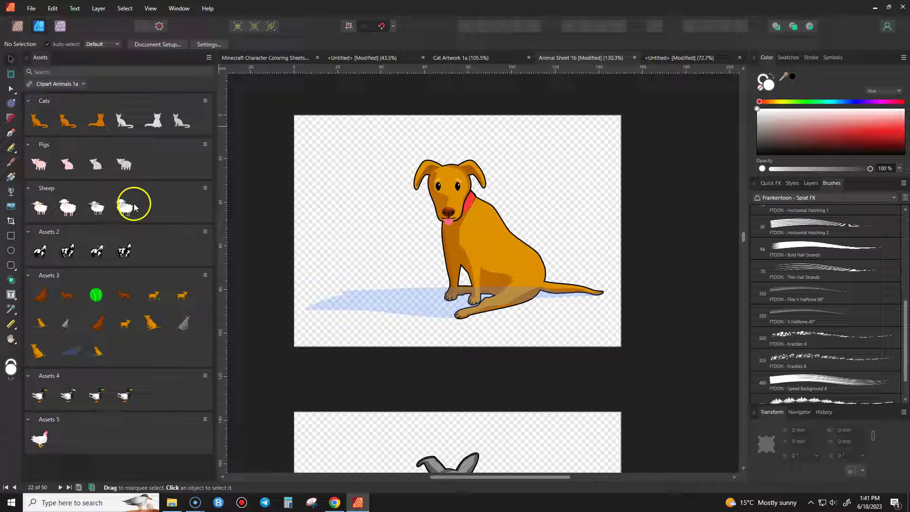
pyautogui.click(18, 26)
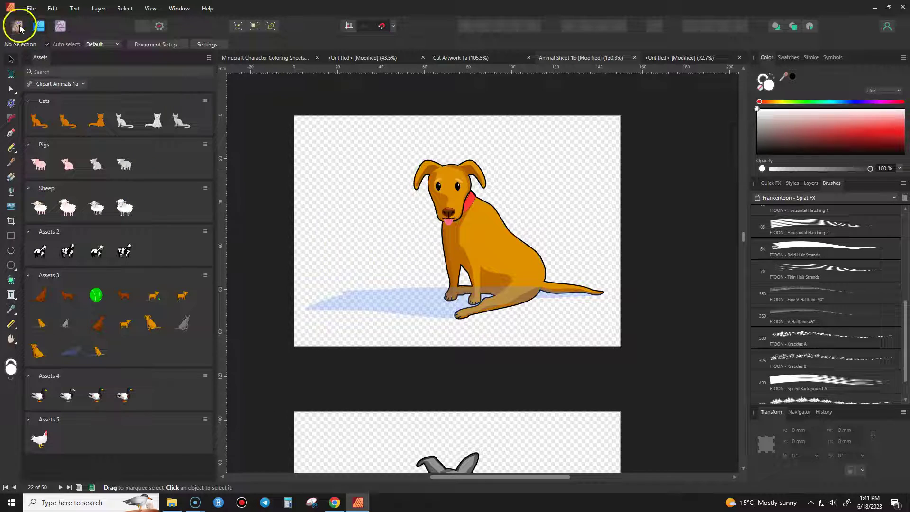
pyautogui.click(39, 26)
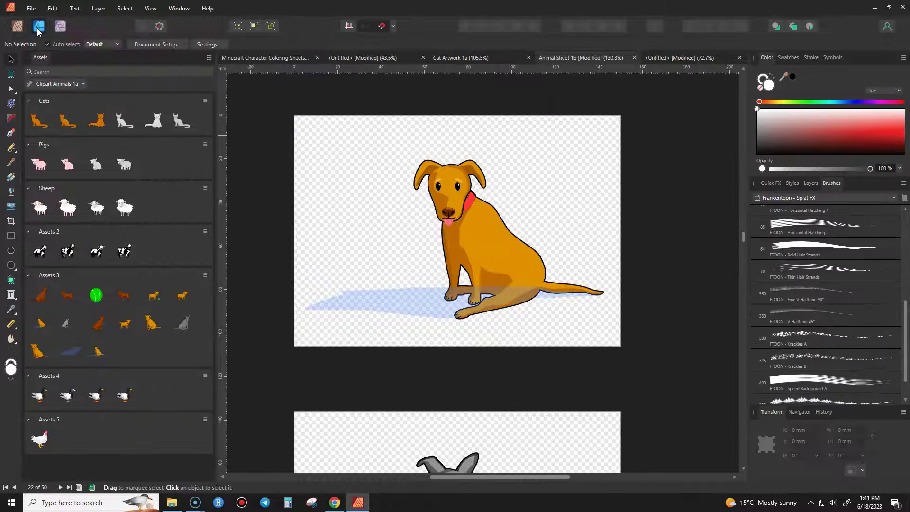
pyautogui.click(60, 26)
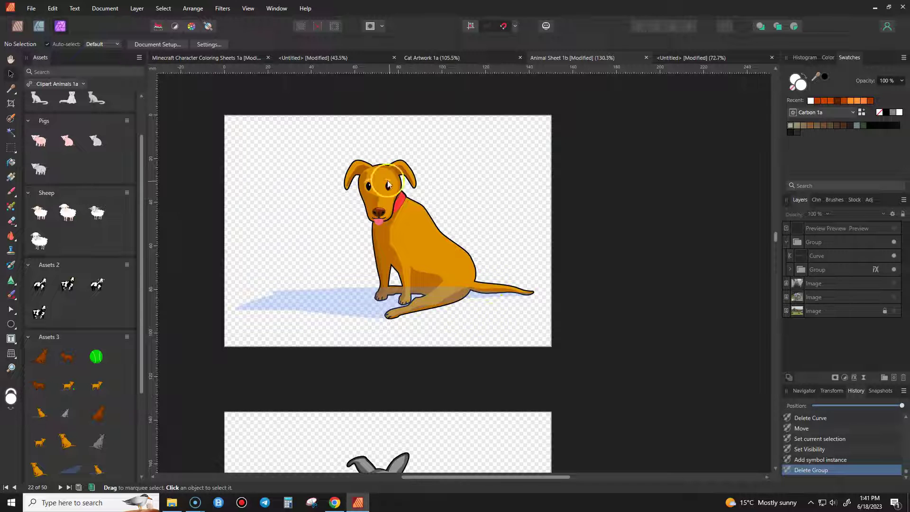
pyautogui.click(40, 26)
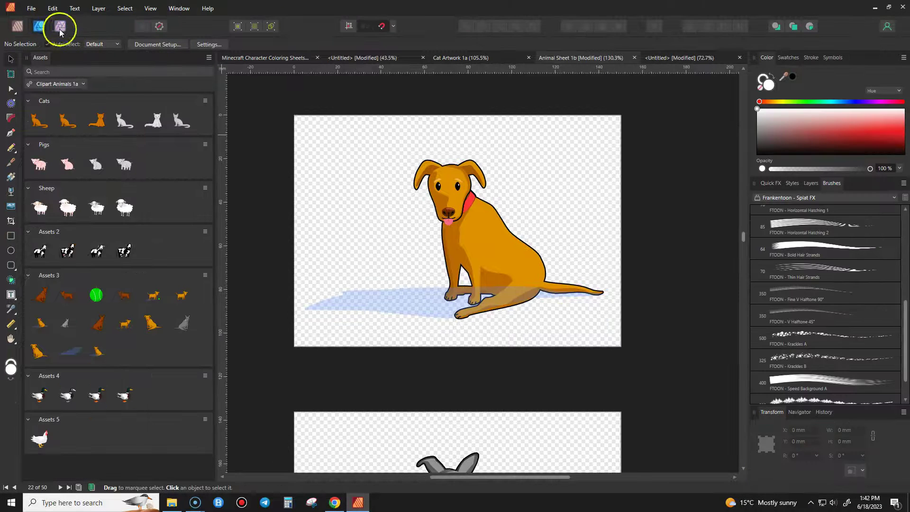
pyautogui.click(18, 26)
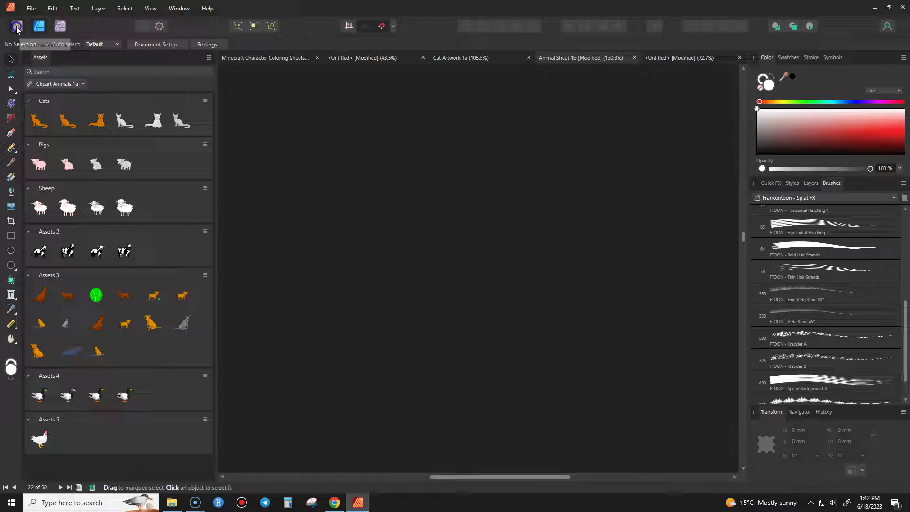
pyautogui.click(37, 26)
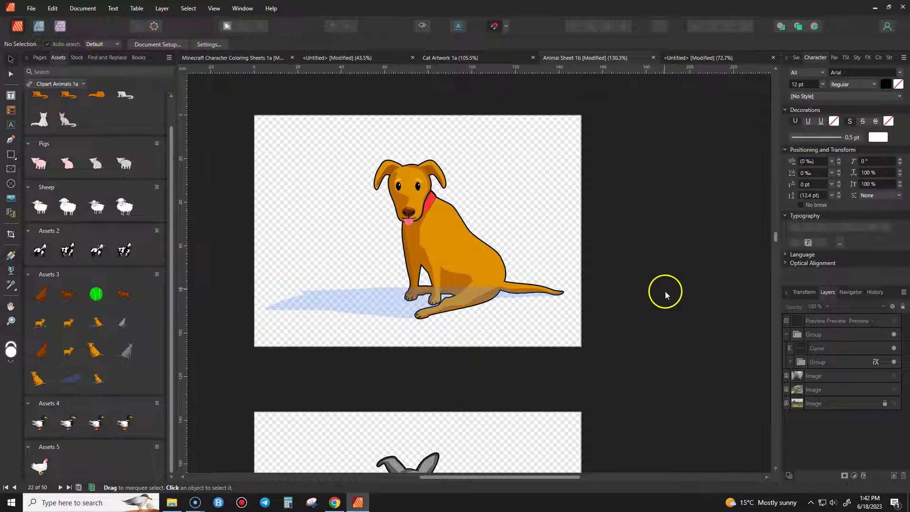
pyautogui.click(168, 59)
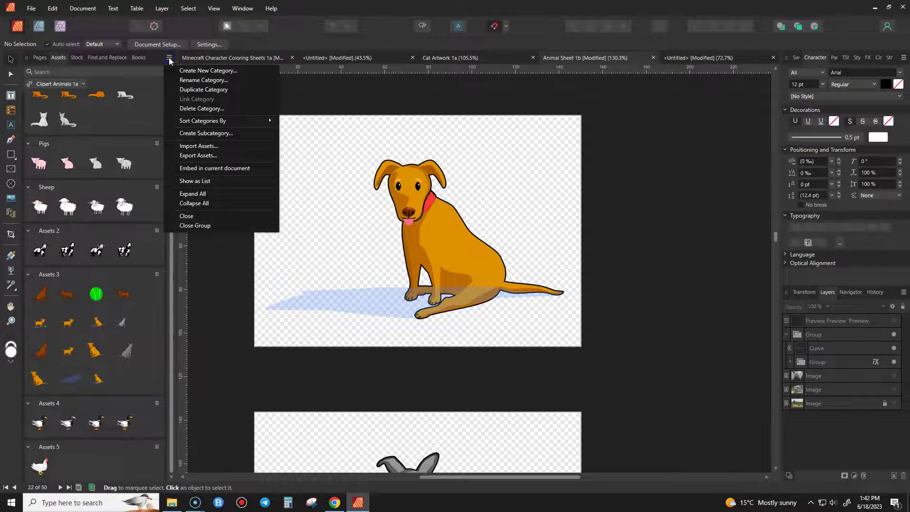
pyautogui.click(204, 147)
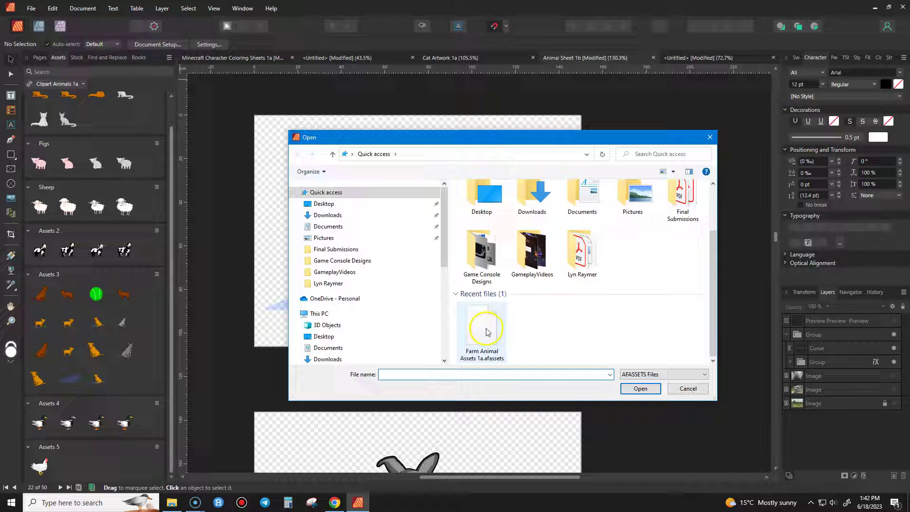
pyautogui.click(474, 334)
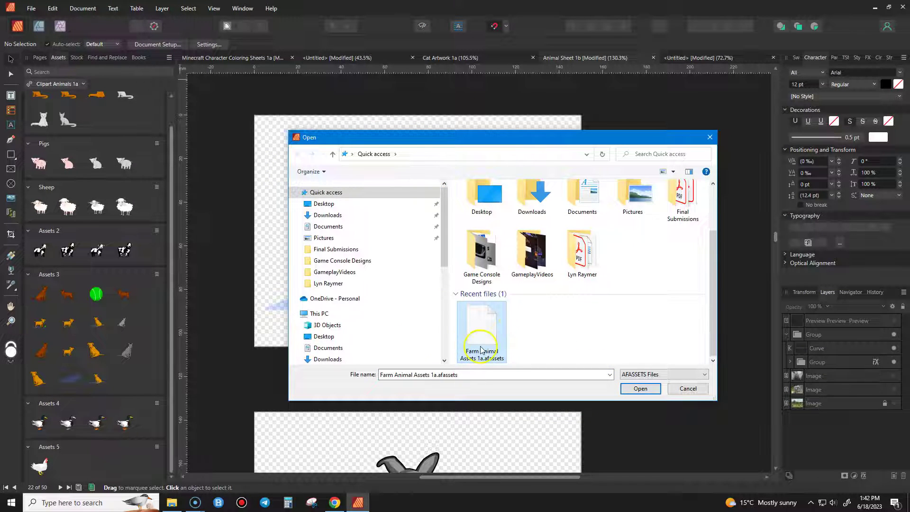
pyautogui.click(687, 389)
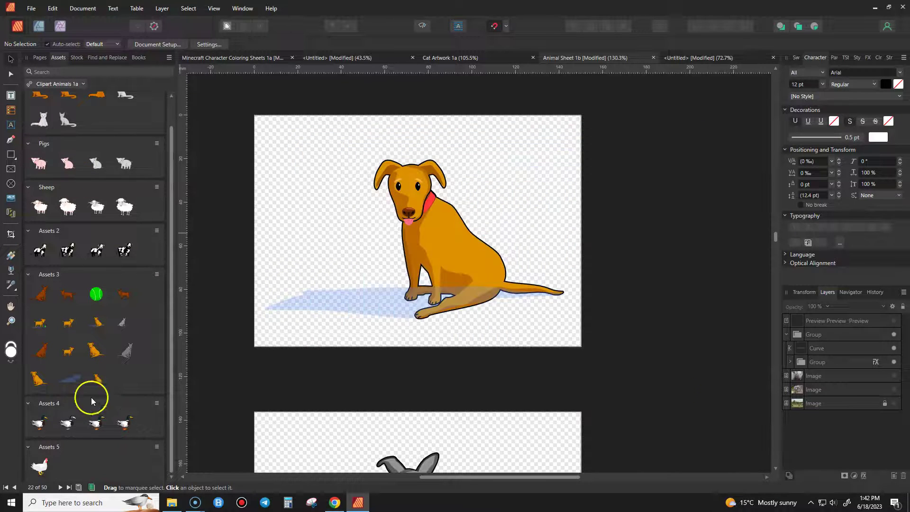
pyautogui.scroll(1, 94, 396)
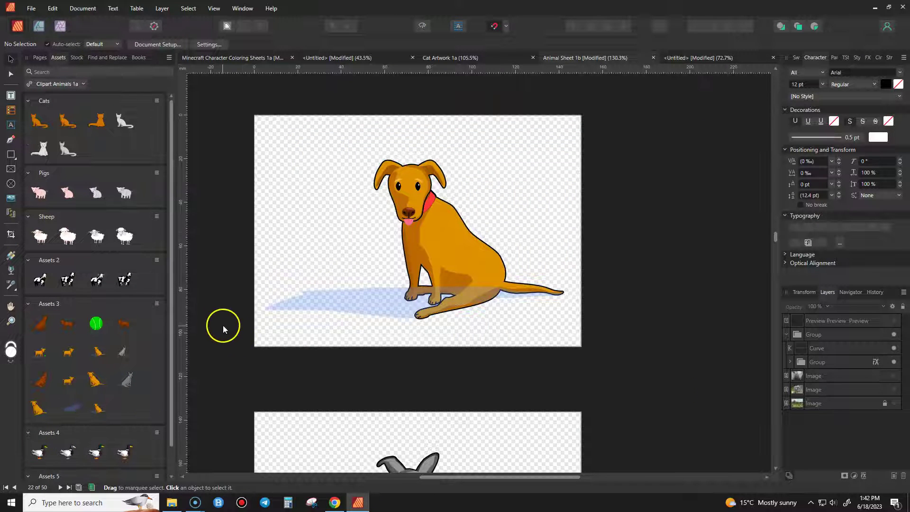
pyautogui.scroll(5, 223, 314)
pyautogui.scroll(5, 223, 314)
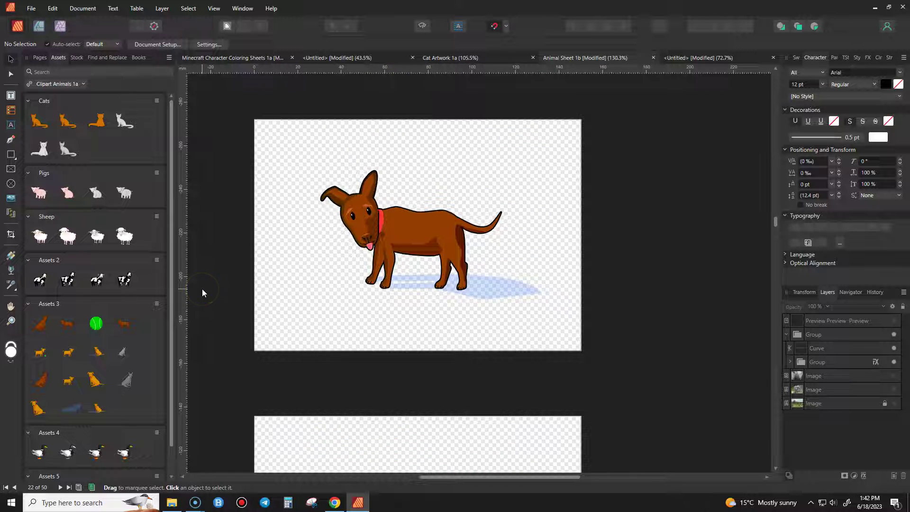
pyautogui.click(31, 8)
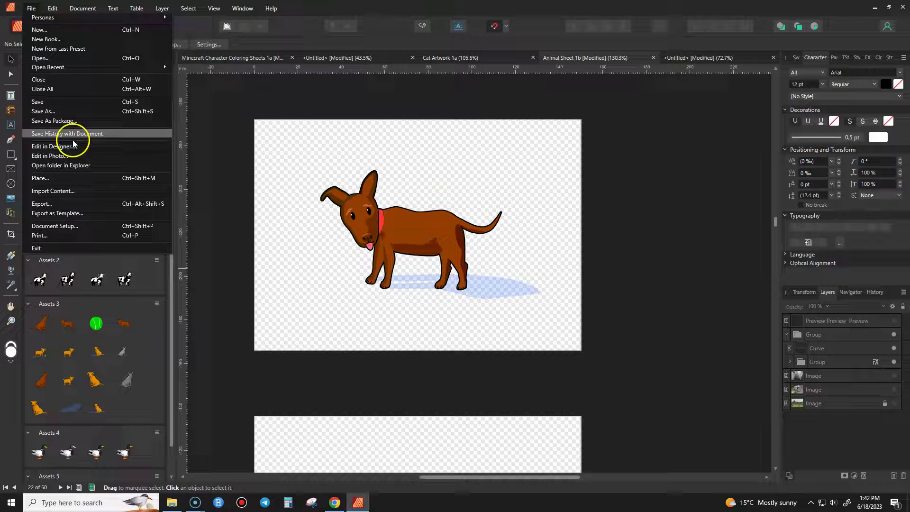
pyautogui.click(64, 30)
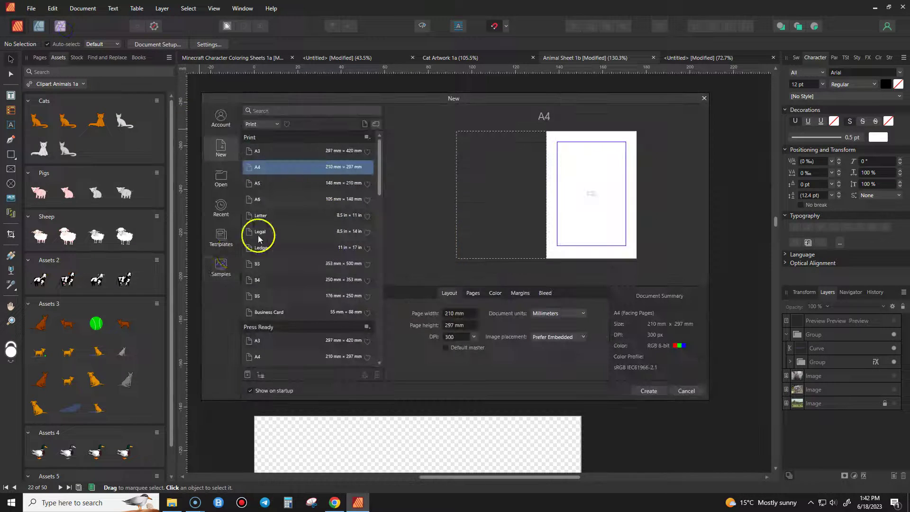
pyautogui.click(221, 237)
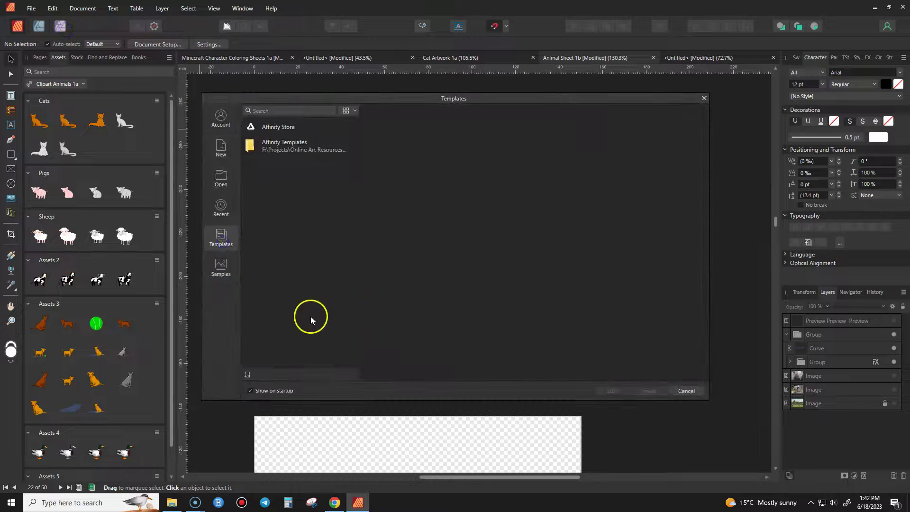
pyautogui.click(265, 146)
pyautogui.scroll(-3, 592, 262)
pyautogui.scroll(-2, 592, 262)
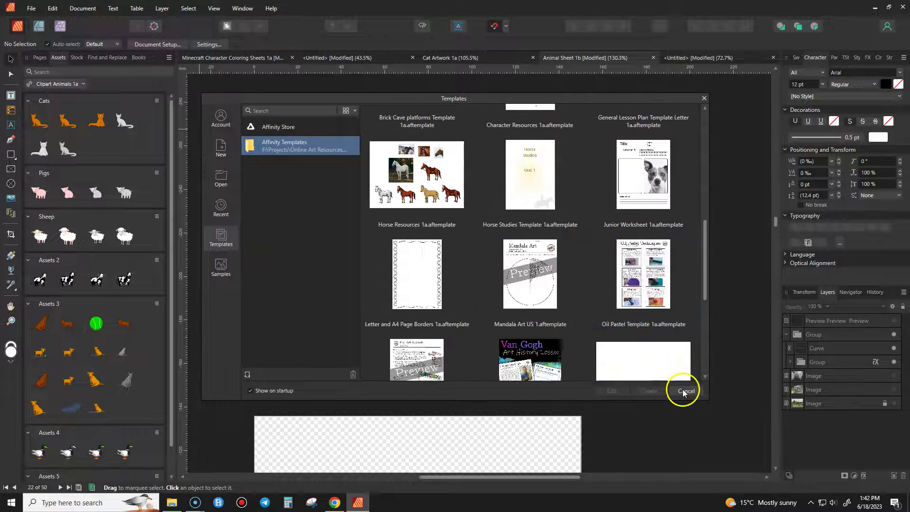
pyautogui.click(683, 389)
# Try the Falling Snow and Paint Roller categories, then show Ink Stamp Textures by MiksKS.
pyautogui.scroll(-1, 71, 265)
pyautogui.scroll(1, 83, 271)
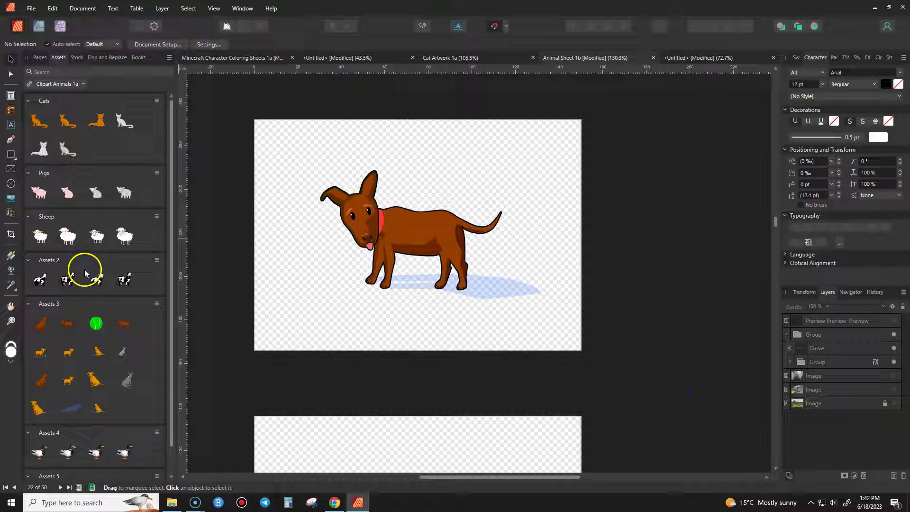
pyautogui.click(58, 84)
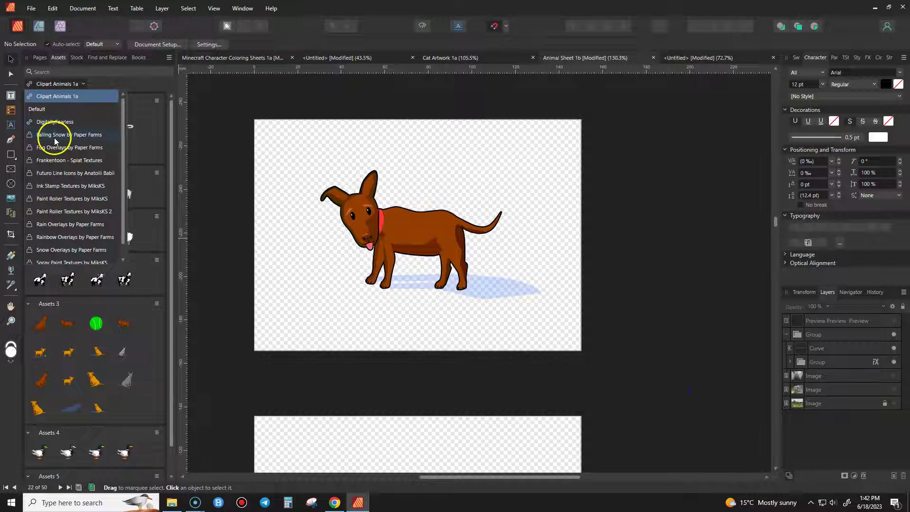
pyautogui.click(61, 135)
pyautogui.click(66, 85)
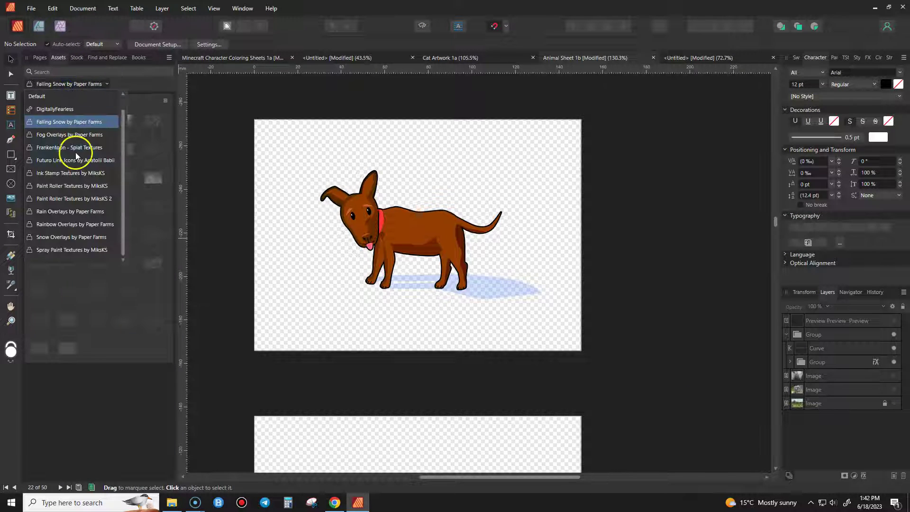
pyautogui.click(72, 185)
pyautogui.click(69, 84)
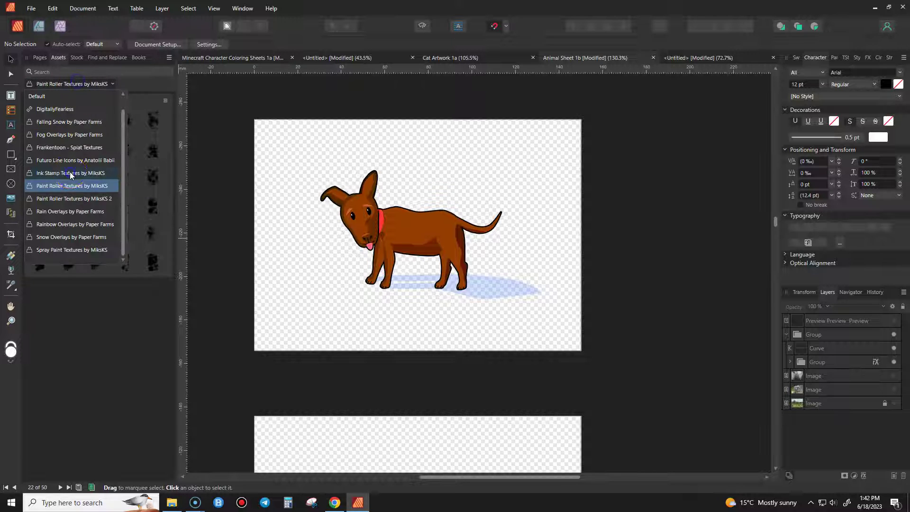
pyautogui.click(70, 172)
# Switch to Spray Paint Textures, then Frankentoon - Splat Textures, and reopen the category list.
pyautogui.click(90, 85)
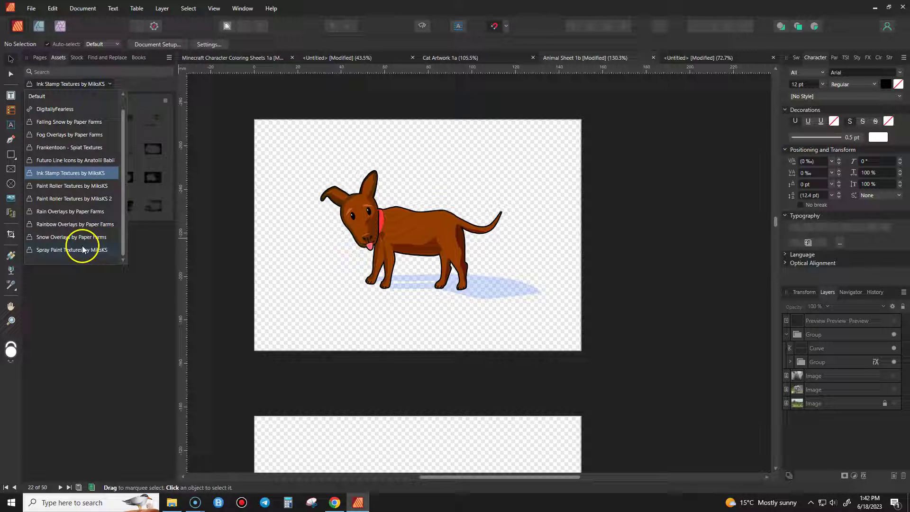
pyautogui.click(78, 249)
pyautogui.click(72, 84)
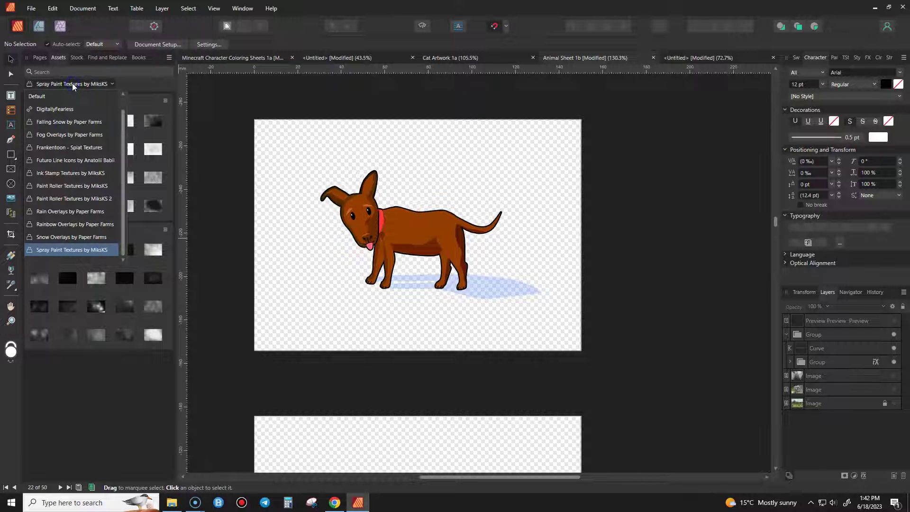
pyautogui.click(70, 152)
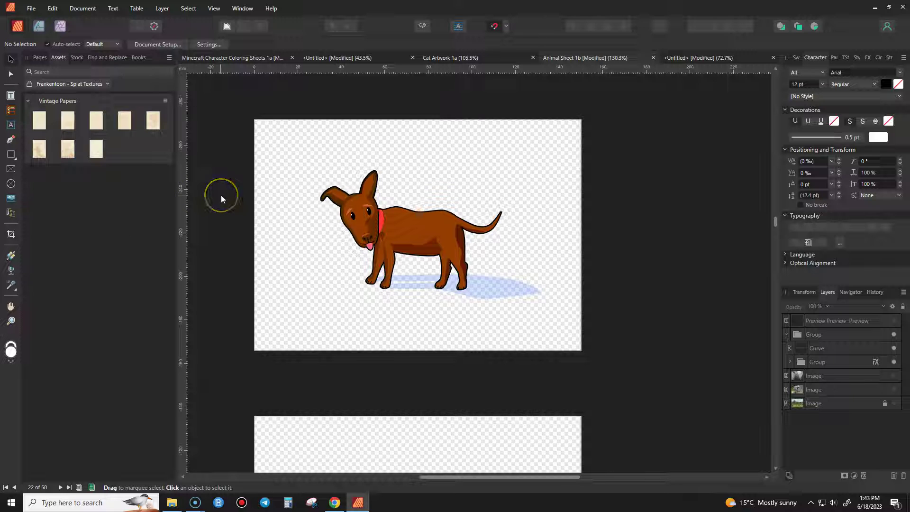
pyautogui.click(49, 85)
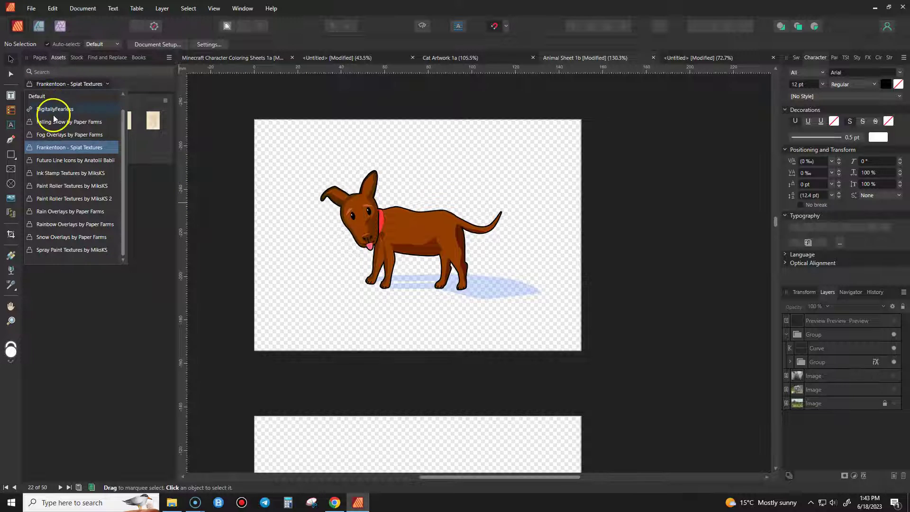
pyautogui.click(64, 173)
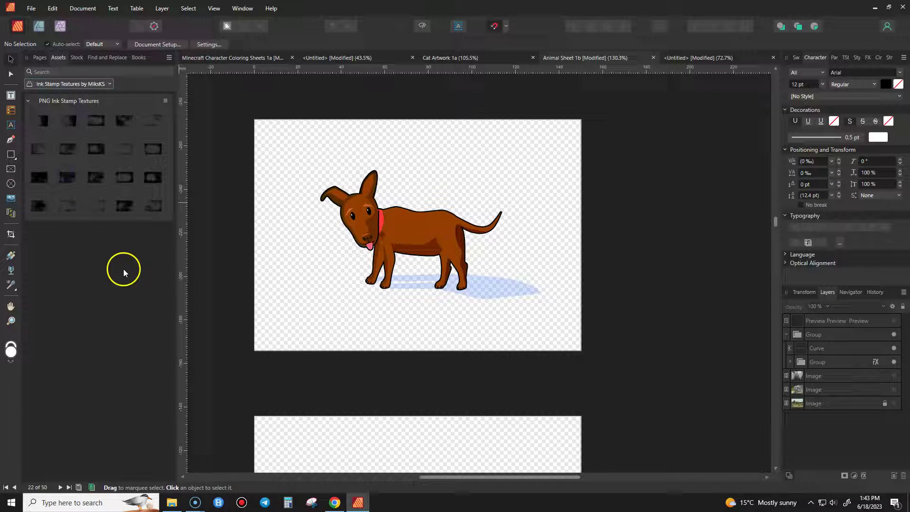